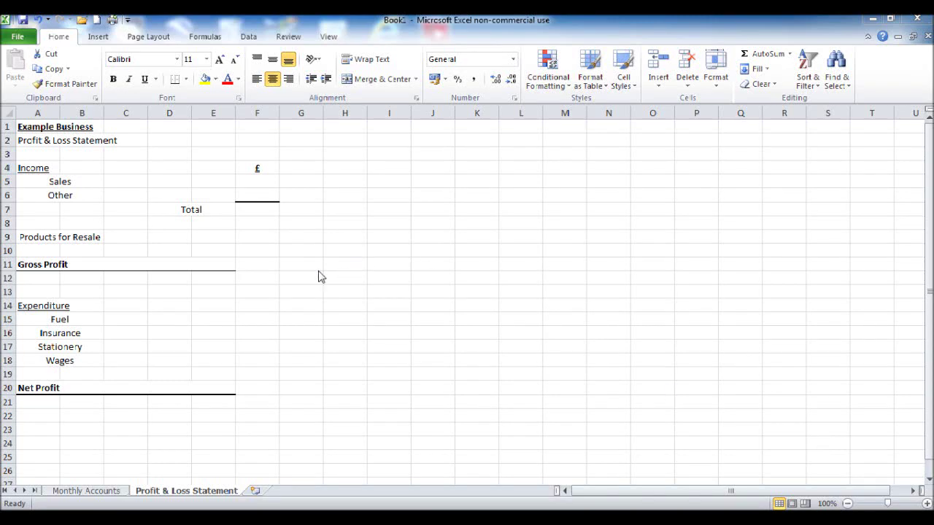
- Enter =SUM(F5:F6) in the Total cell F7 to add Sales and Other
{"action": "left_click_drag", "start_coordinate": [257, 210], "coordinate": [257, 250]}
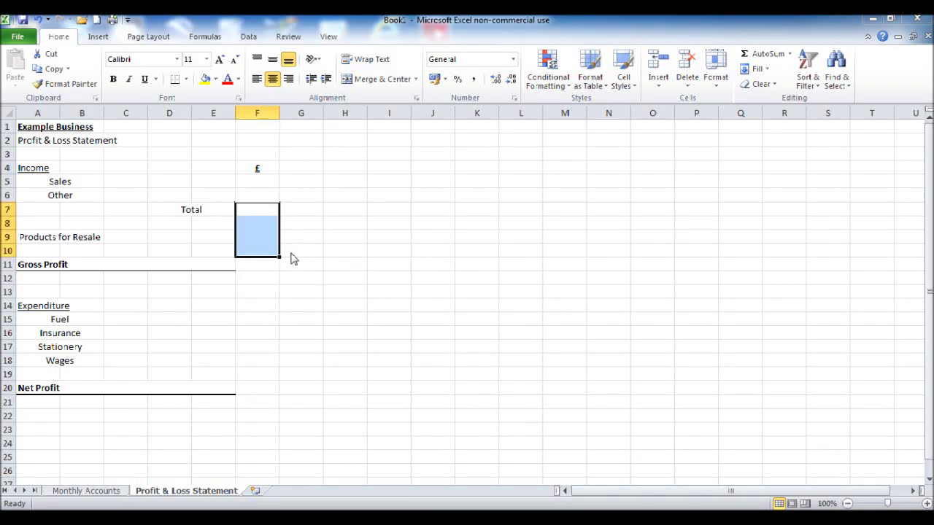
{"action": "left_click", "coordinate": [313, 277]}
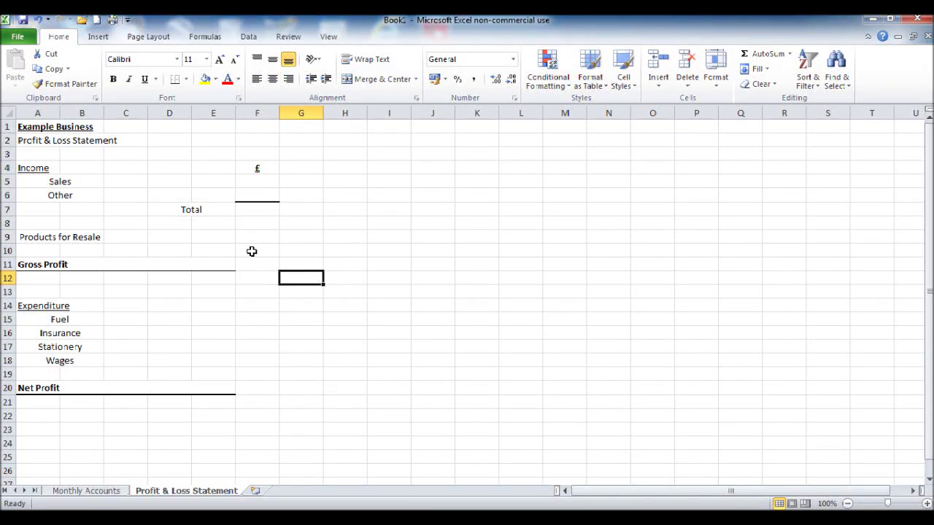
{"action": "left_click", "coordinate": [271, 210]}
{"action": "type", "text": "="}
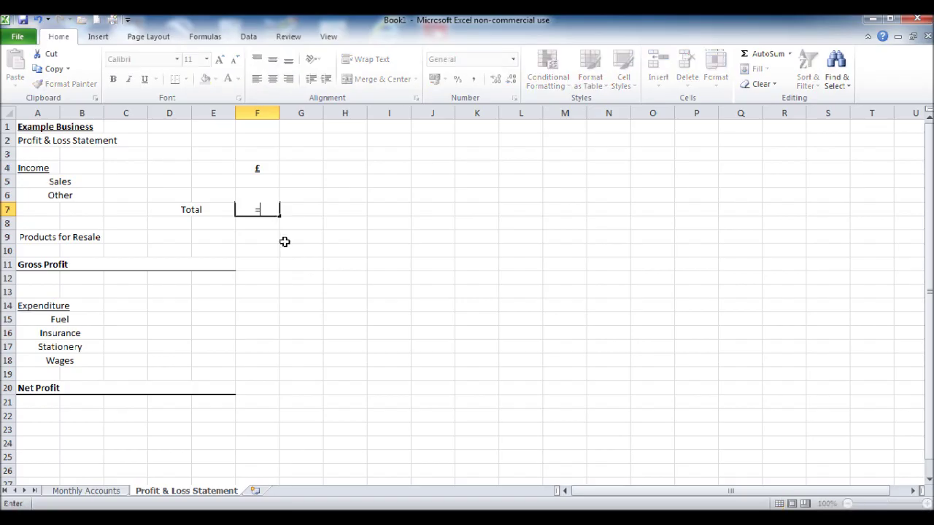
{"action": "type", "text": "sum"}
{"action": "key", "text": "Tab"}
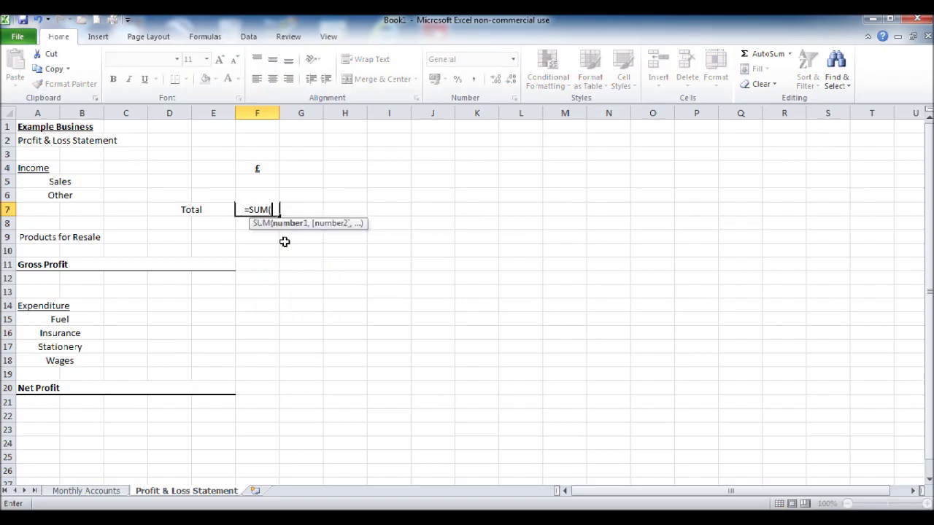
{"action": "left_click_drag", "start_coordinate": [243, 181], "coordinate": [263, 195]}
{"action": "type", "text": ")"}
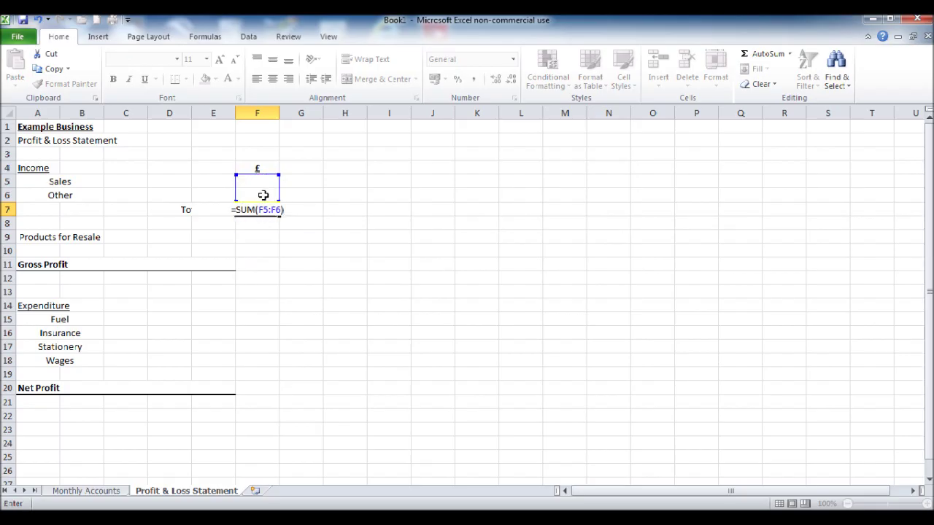
{"action": "key", "text": "Return"}
{"action": "key", "text": "Return"}
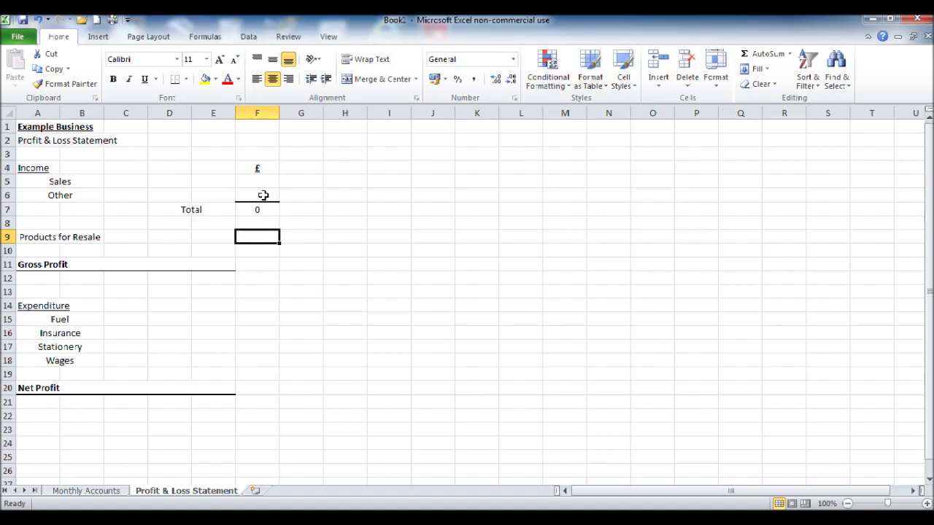
- Link Products for Resale in F9 to the Monthly Accounts products total
{"action": "type", "text": "="}
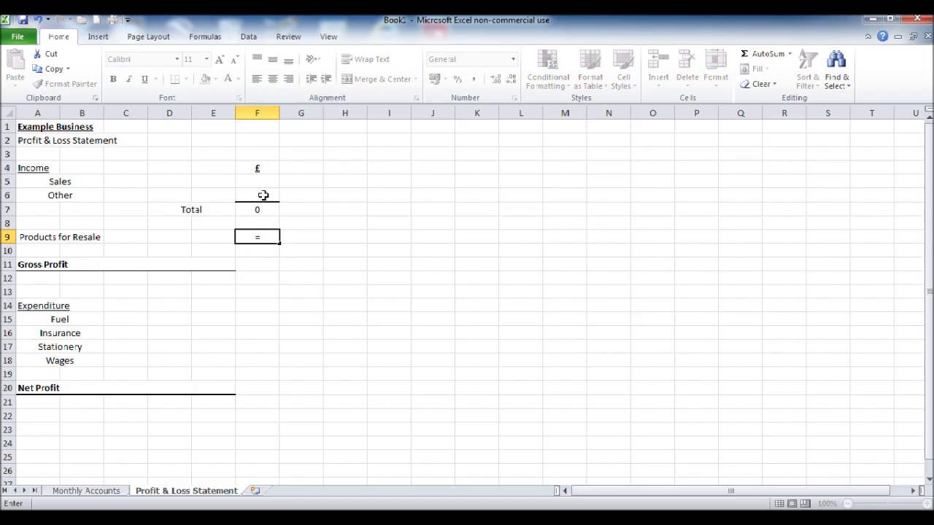
{"action": "left_click", "coordinate": [109, 495]}
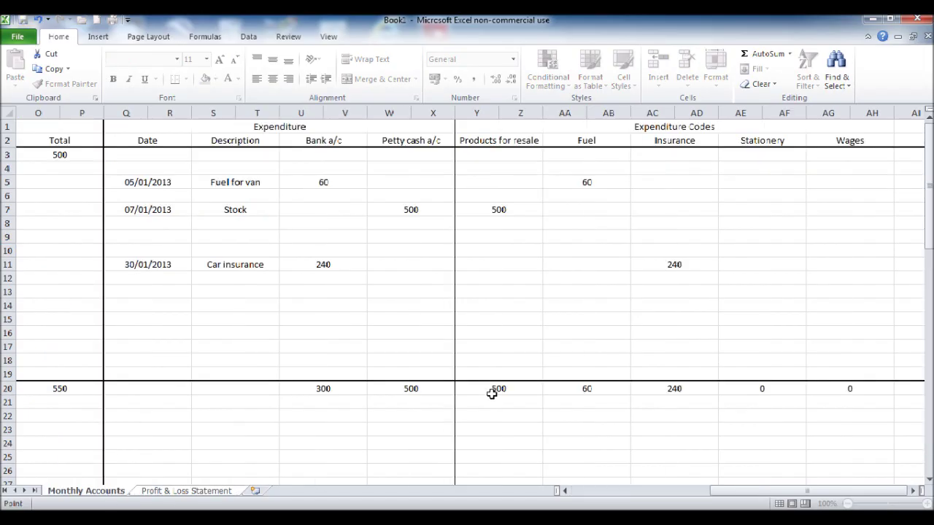
{"action": "left_click", "coordinate": [522, 385]}
{"action": "key", "text": "Return"}
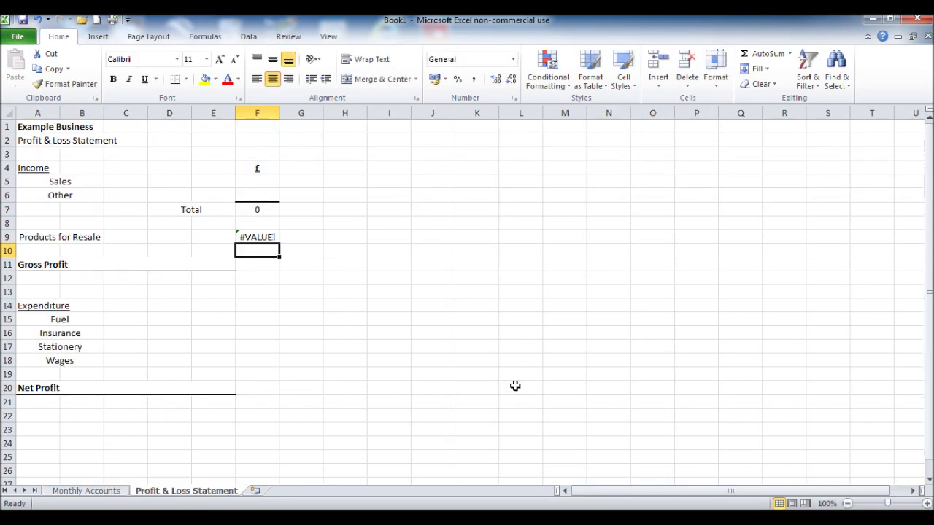
- Trim the F9 reference to 'Monthly Accounts'!Y20 so it shows 500
{"action": "left_click", "coordinate": [262, 236]}
{"action": "double_click", "coordinate": [264, 236]}
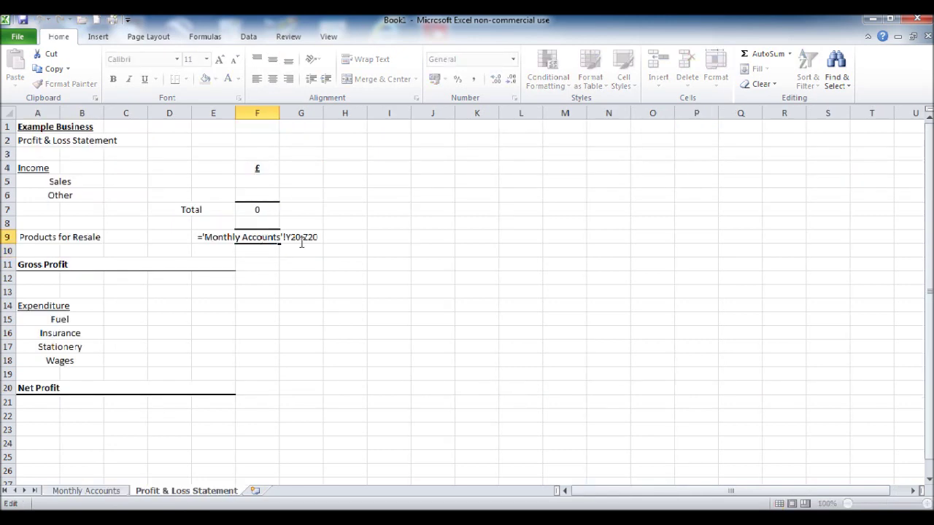
{"action": "left_click", "coordinate": [312, 237]}
{"action": "key", "text": "BackSpace"}
{"action": "key", "text": "BackSpace"}
{"action": "key", "text": "BackSpace"}
{"action": "key", "text": "BackSpace"}
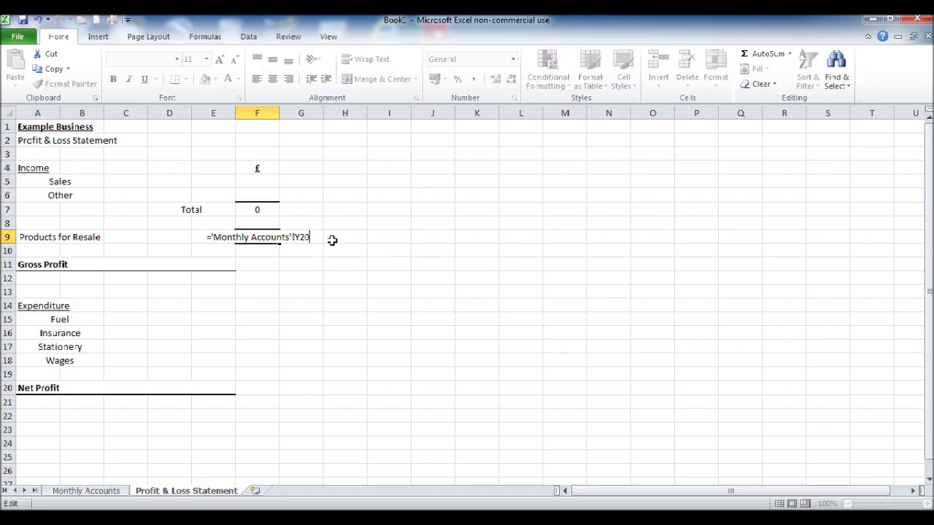
{"action": "key", "text": "Return"}
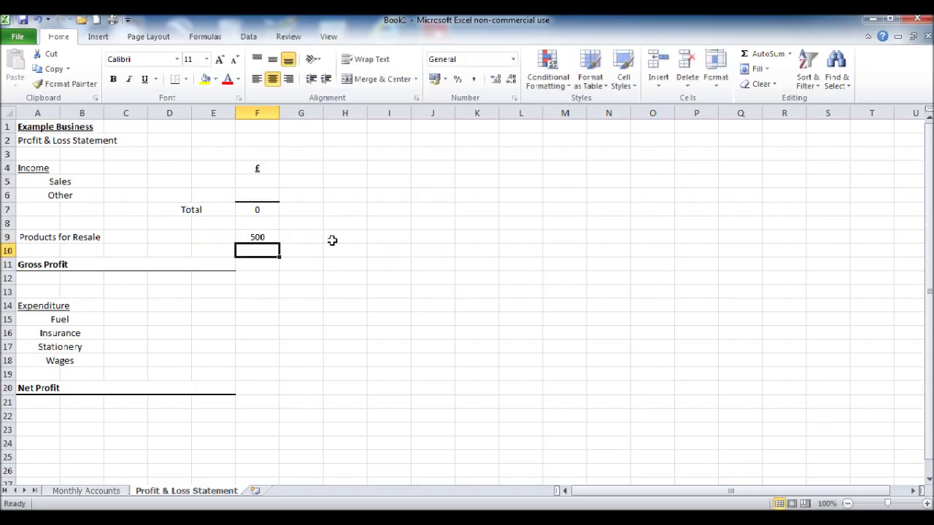
{"action": "key", "text": "Down"}
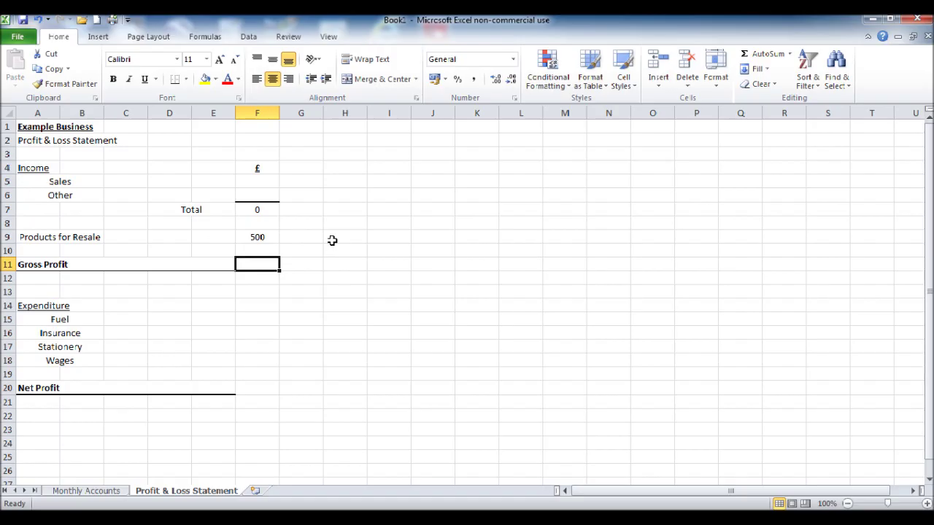
- Enter =F7-F9 in Gross Profit F11, giving -500
{"action": "type", "text": "="}
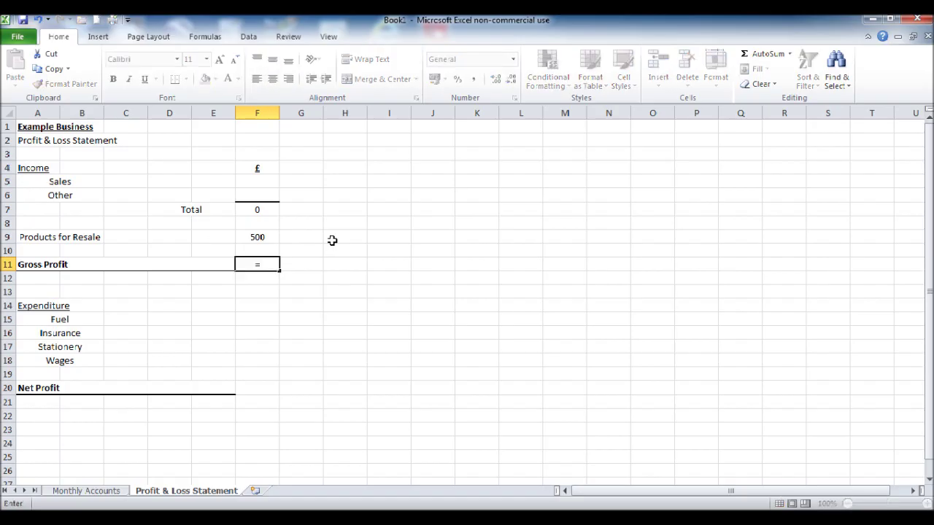
{"action": "left_click", "coordinate": [245, 211]}
{"action": "type", "text": "-"}
{"action": "left_click", "coordinate": [264, 237]}
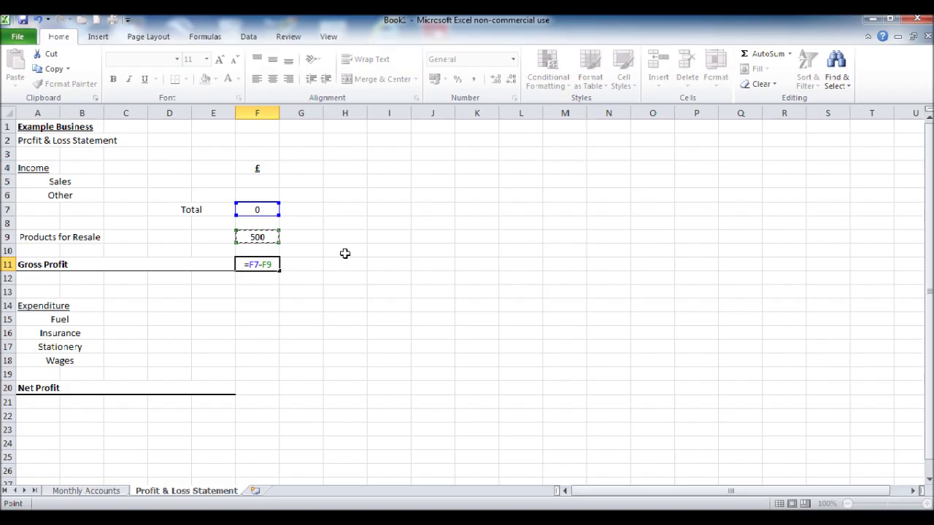
{"action": "key", "text": "Return"}
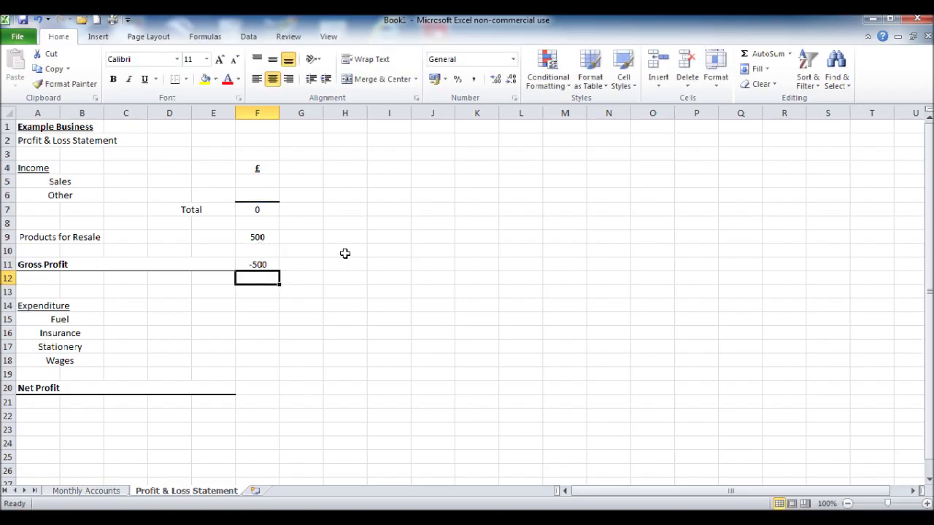
{"action": "key", "text": "Down"}
{"action": "key", "text": "Down"}
{"action": "key", "text": "Down"}
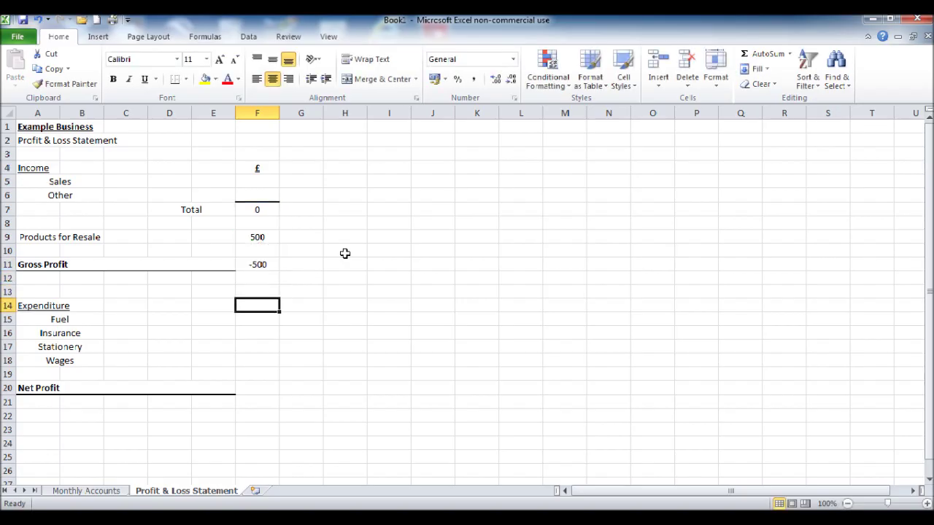
- Link Fuel to its Monthly Accounts total, dropping the extra AB20 so it shows 60
{"action": "type", "text": "="}
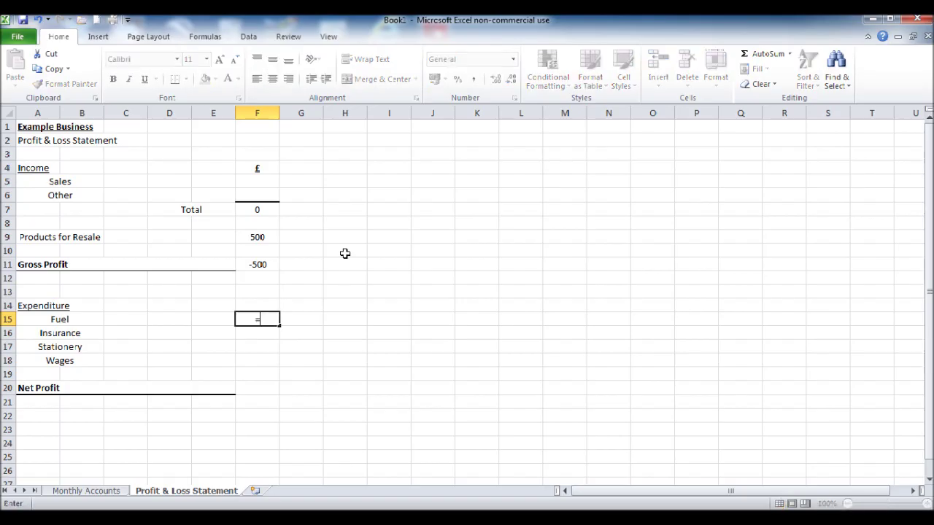
{"action": "left_click", "coordinate": [87, 491]}
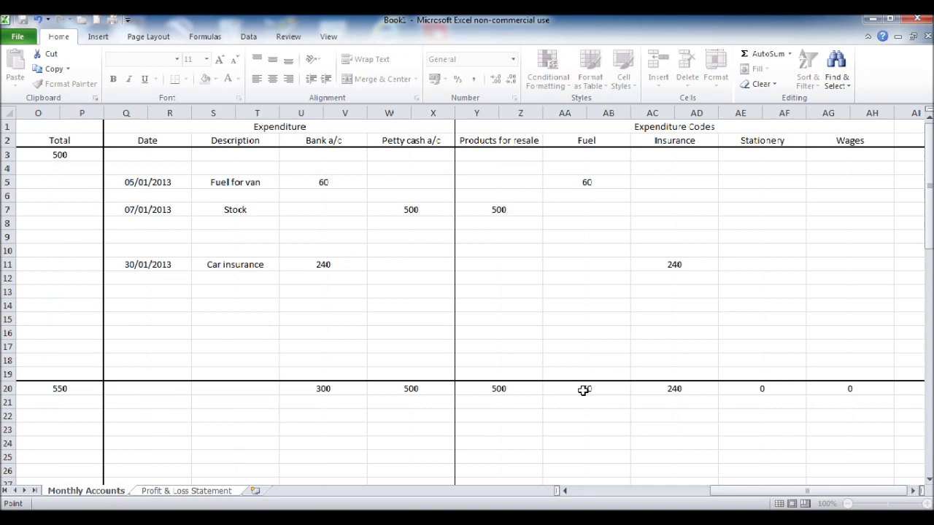
{"action": "key", "text": "Return"}
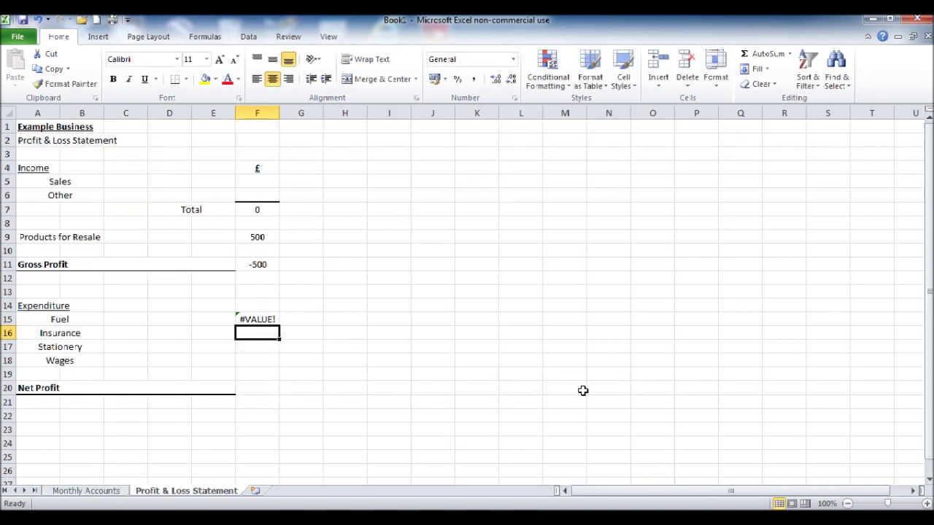
{"action": "left_click", "coordinate": [268, 318]}
{"action": "double_click", "coordinate": [269, 318]}
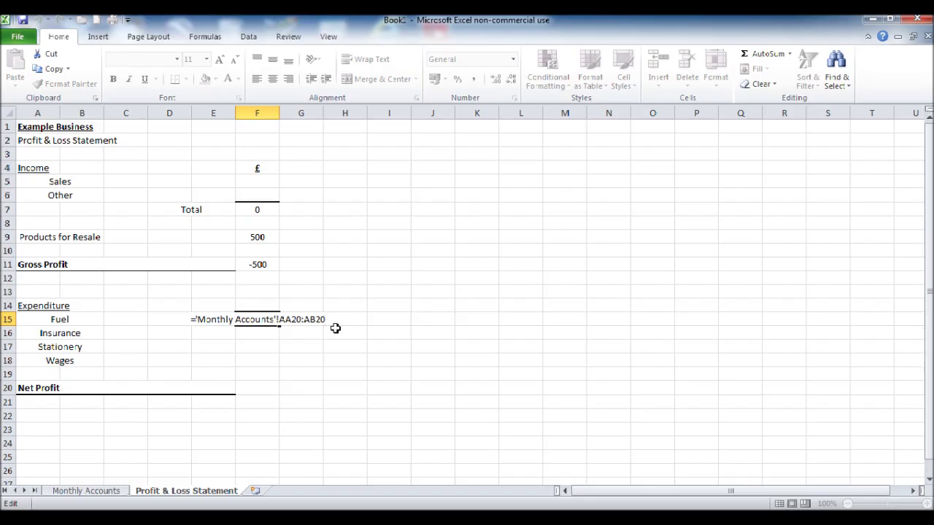
{"action": "key", "text": "BackSpace"}
{"action": "key", "text": "BackSpace"}
{"action": "key", "text": "BackSpace"}
{"action": "key", "text": "BackSpace"}
{"action": "key", "text": "BackSpace"}
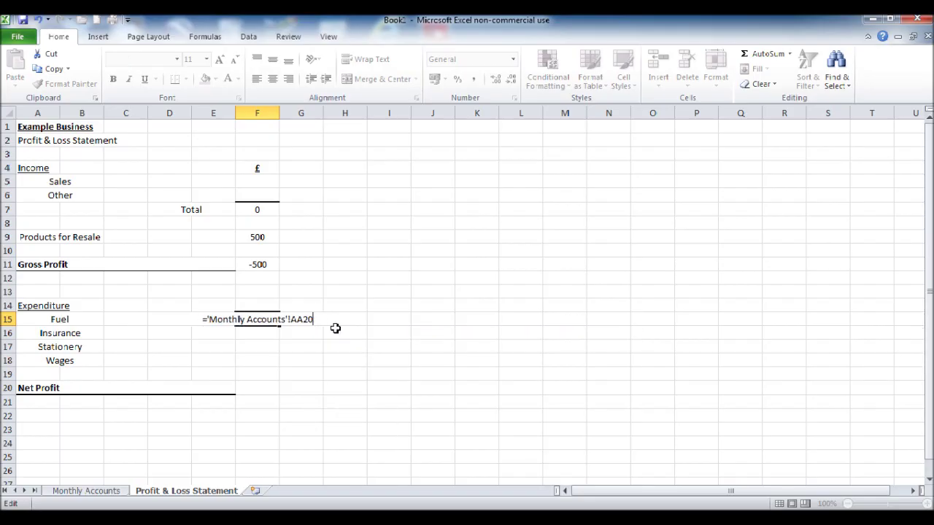
{"action": "key", "text": "Return"}
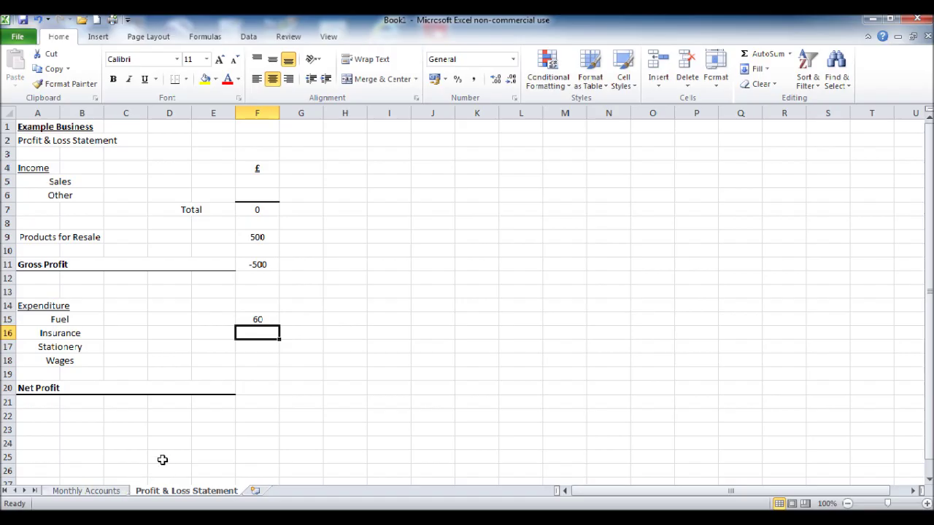
- Link Insurance, Stationery and Wages to the Monthly Accounts AC20, AE20 and AG20 totals
{"action": "type", "text": "="}
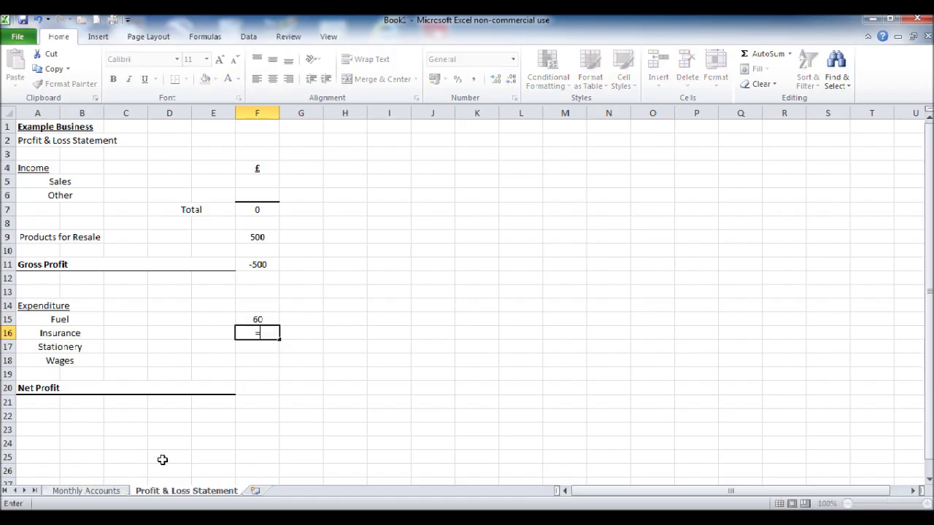
{"action": "left_click", "coordinate": [117, 491]}
{"action": "left_click", "coordinate": [654, 389]}
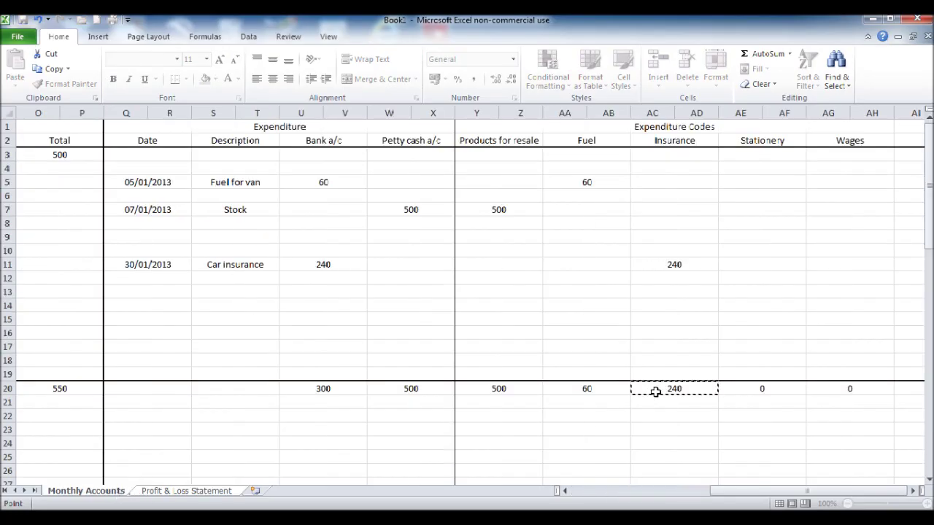
{"action": "key", "text": "Return"}
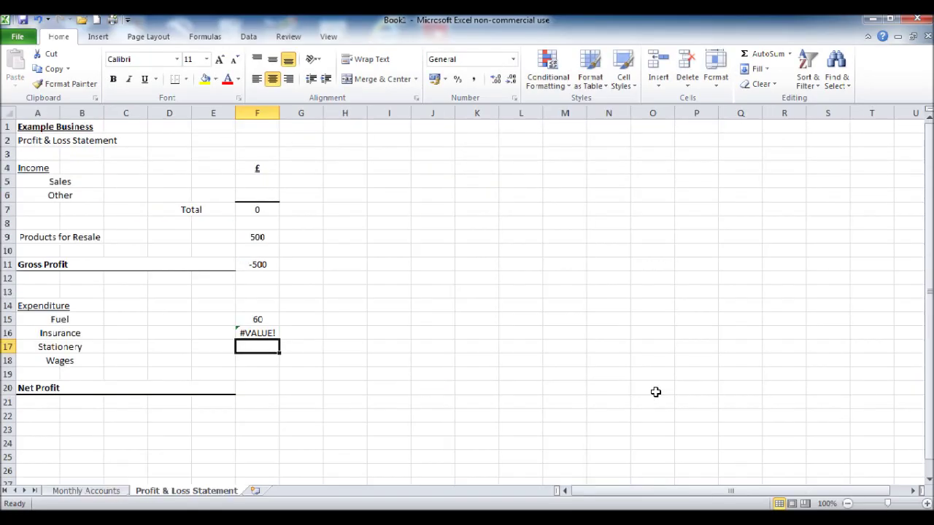
{"action": "type", "text": "="}
{"action": "left_click", "coordinate": [114, 492]}
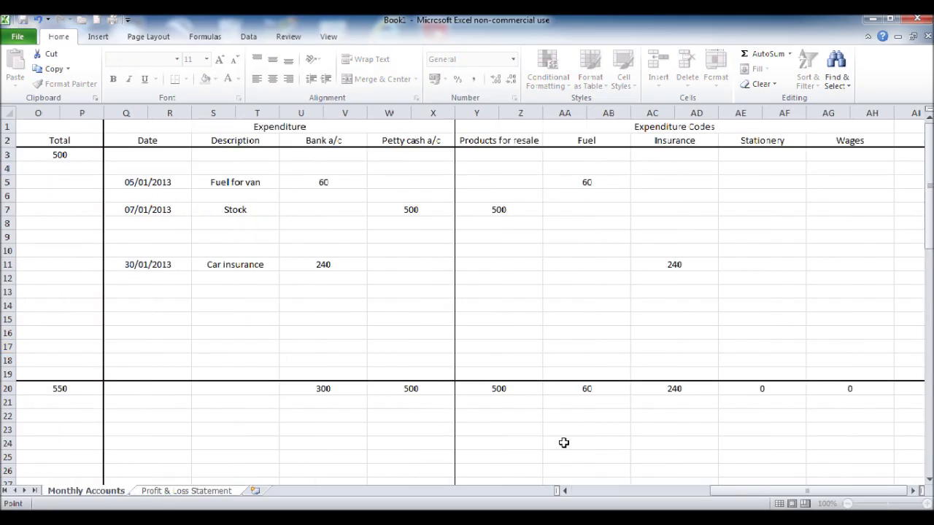
{"action": "left_click", "coordinate": [739, 389]}
{"action": "key", "text": "Return"}
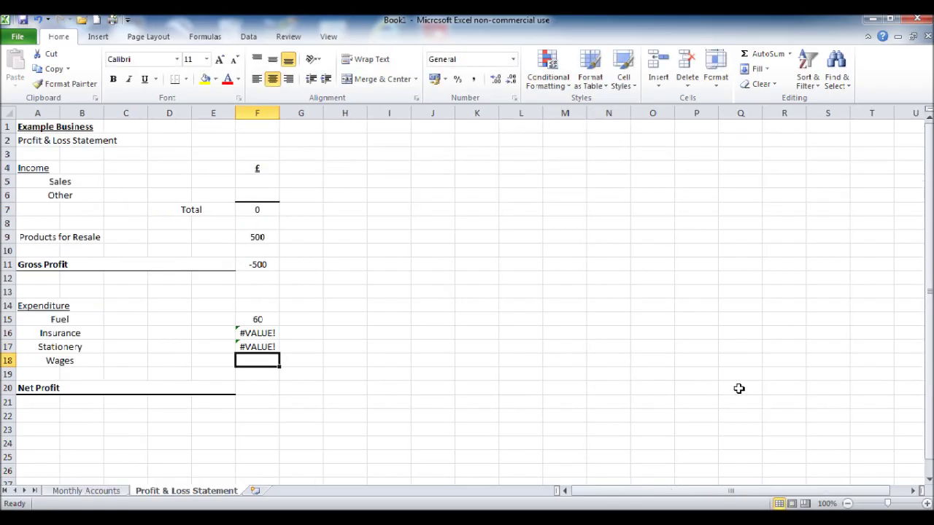
{"action": "type", "text": "="}
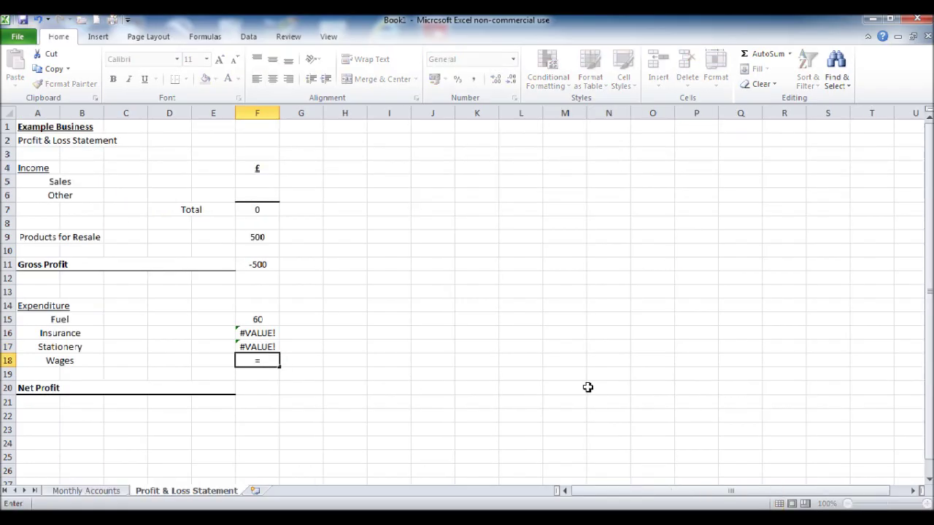
{"action": "left_click", "coordinate": [100, 492]}
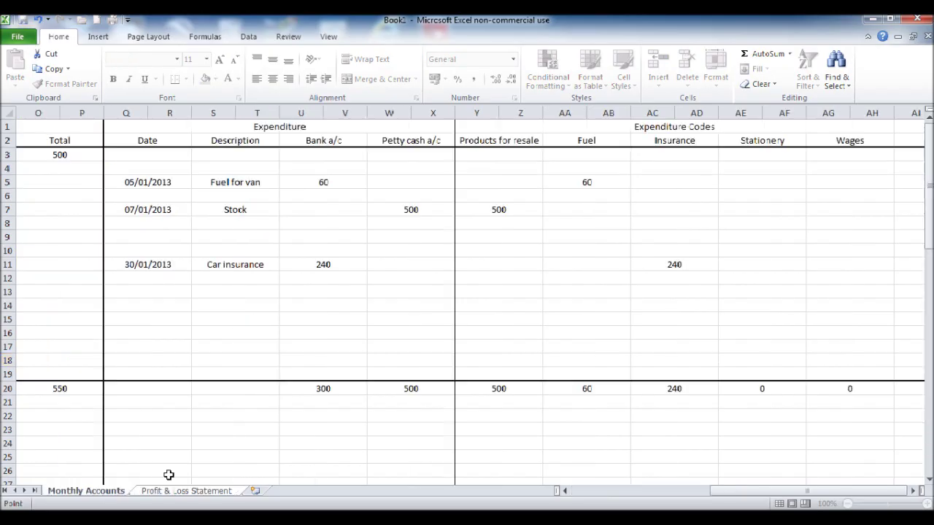
{"action": "left_click", "coordinate": [836, 390]}
{"action": "key", "text": "Return"}
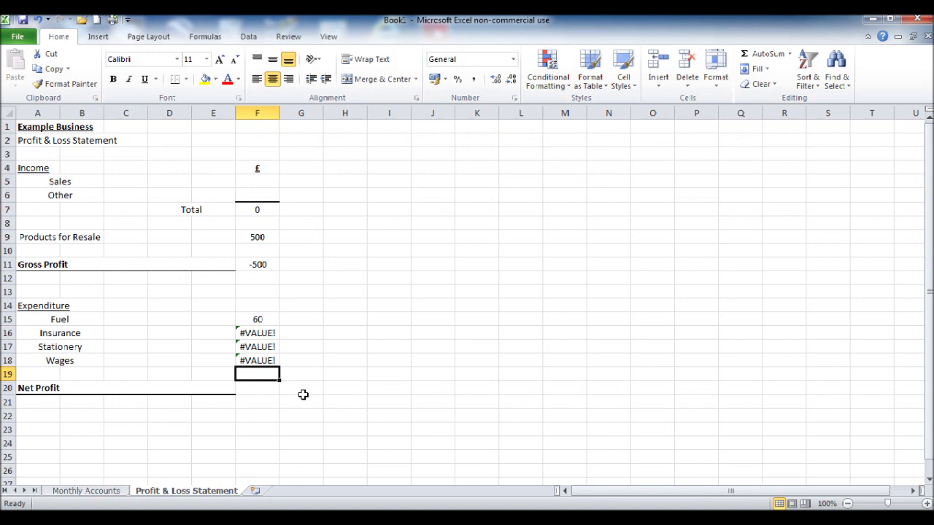
- Remove the extra :AD20, :AF20 and :AH20 from the Insurance, Stationery and Wages references
{"action": "left_click", "coordinate": [263, 332]}
{"action": "double_click", "coordinate": [264, 332]}
{"action": "left_click", "coordinate": [328, 335]}
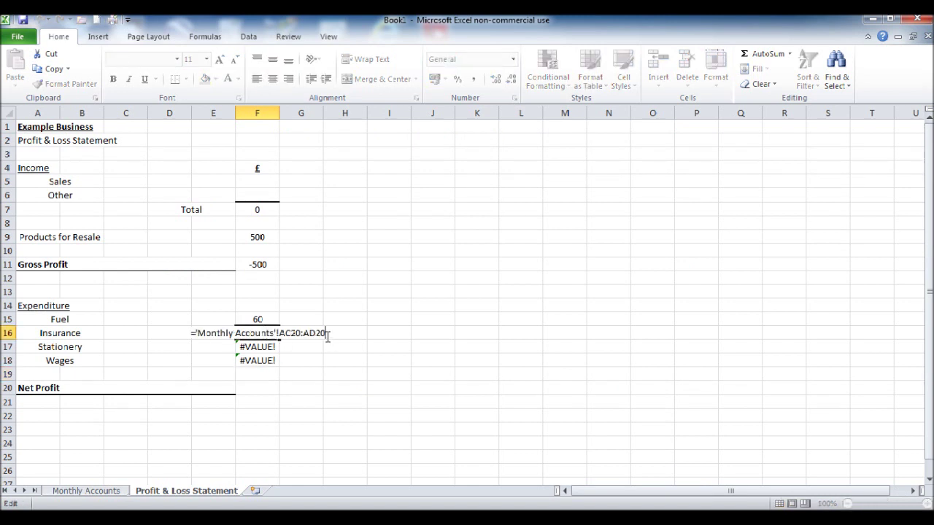
{"action": "key", "text": "BackSpace"}
{"action": "key", "text": "BackSpace"}
{"action": "key", "text": "BackSpace"}
{"action": "key", "text": "BackSpace"}
{"action": "key", "text": "BackSpace"}
{"action": "key", "text": "Return"}
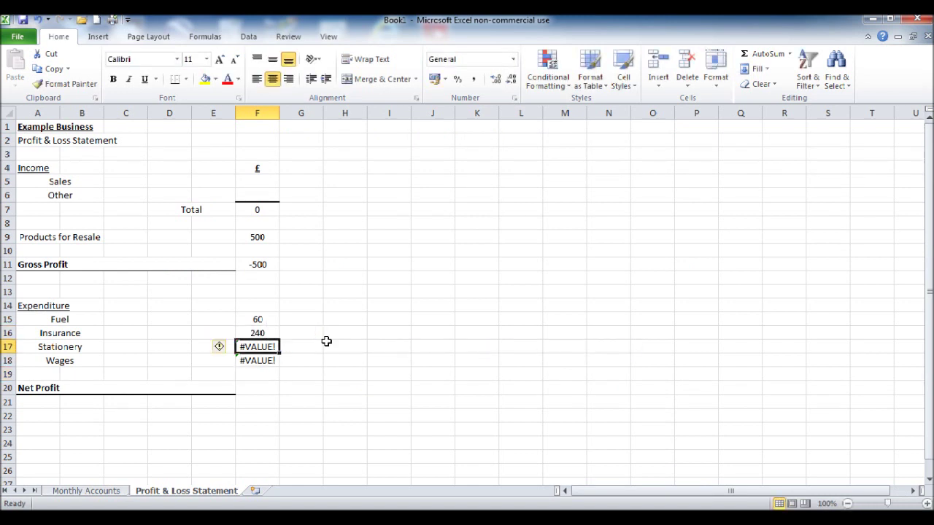
{"action": "double_click", "coordinate": [272, 346]}
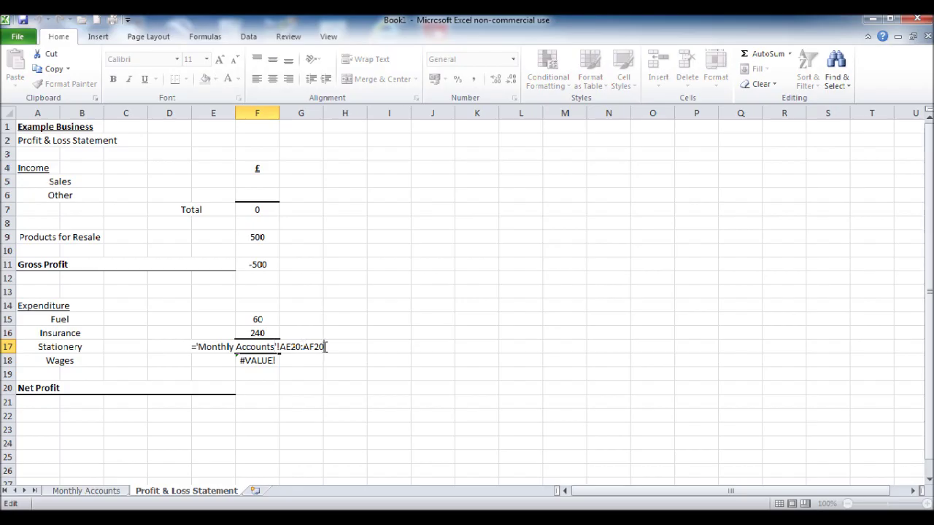
{"action": "key", "text": "BackSpace"}
{"action": "key", "text": "BackSpace"}
{"action": "key", "text": "BackSpace"}
{"action": "key", "text": "BackSpace"}
{"action": "key", "text": "BackSpace"}
{"action": "key", "text": "Return"}
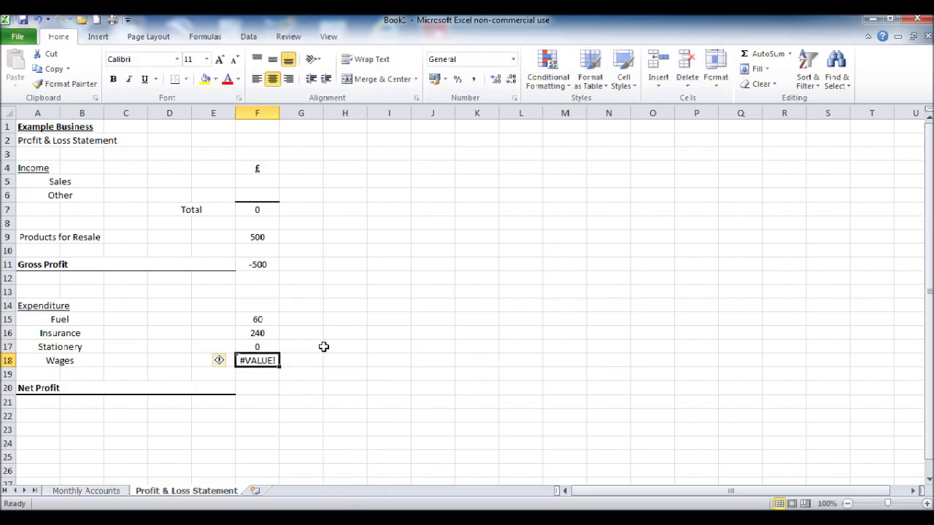
{"action": "double_click", "coordinate": [260, 360]}
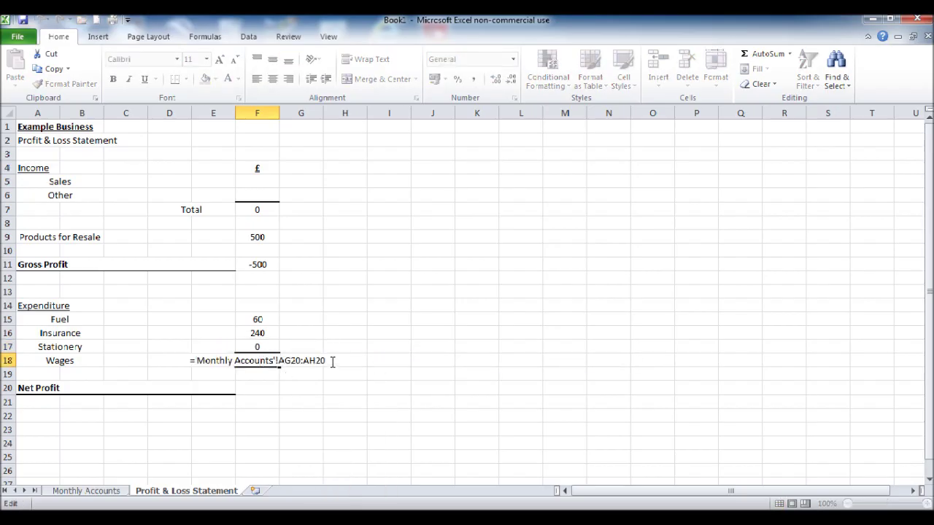
{"action": "key", "text": "BackSpace"}
{"action": "key", "text": "BackSpace"}
{"action": "key", "text": "BackSpace"}
{"action": "key", "text": "BackSpace"}
{"action": "key", "text": "BackSpace"}
- Confirm the Wages fix and enter =F11-(F15:F18) in Net Profit F20
{"action": "key", "text": "Return"}
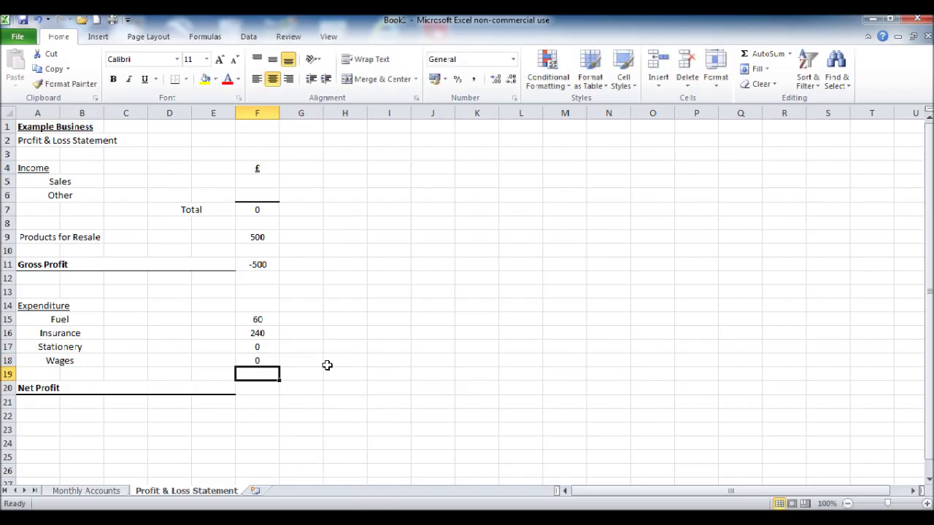
{"action": "scroll", "coordinate": [327, 365], "scroll_direction": "down", "scroll_amount": 1}
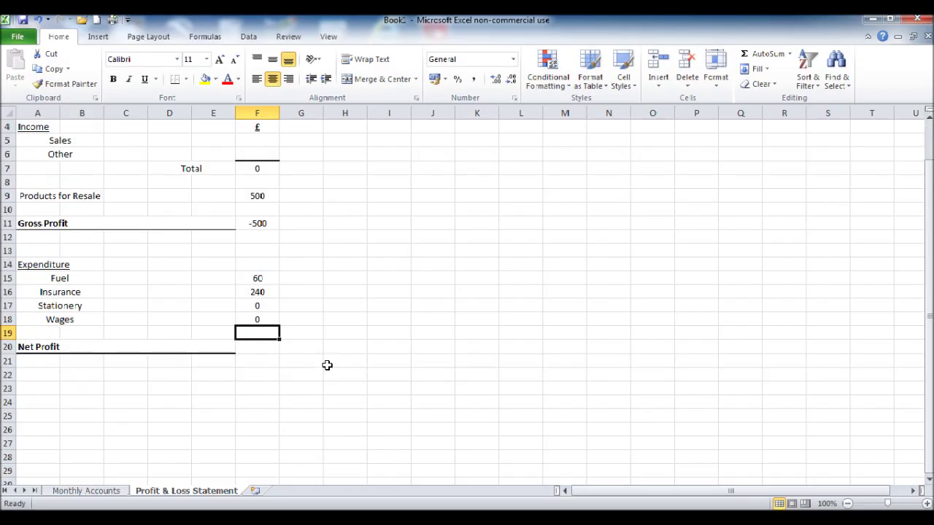
{"action": "left_click", "coordinate": [267, 350]}
{"action": "type", "text": "="}
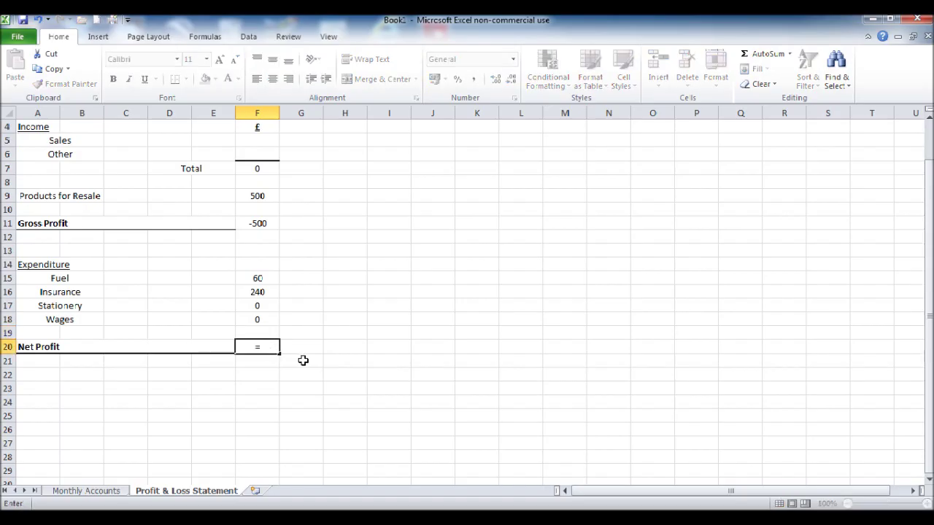
{"action": "left_click", "coordinate": [273, 223]}
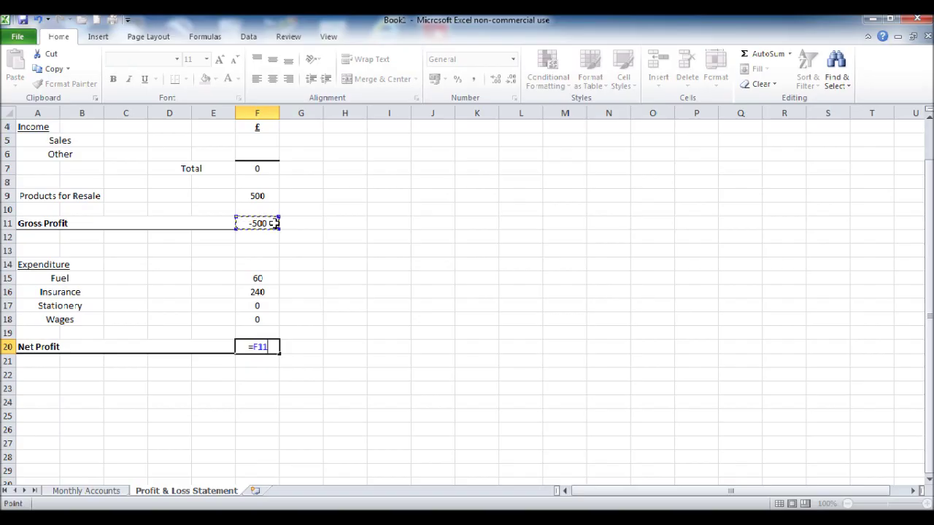
{"action": "type", "text": "-("}
{"action": "left_click_drag", "start_coordinate": [264, 278], "coordinate": [273, 316]}
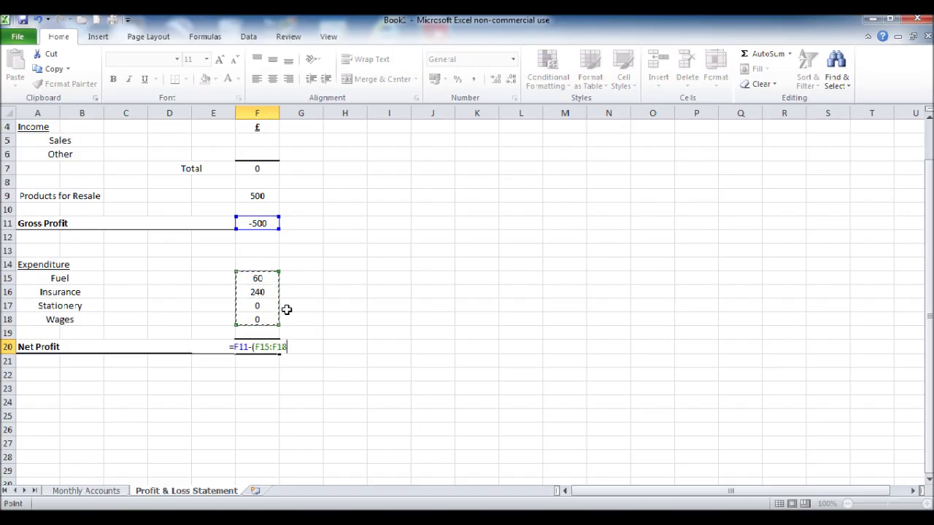
{"action": "type", "text": ")"}
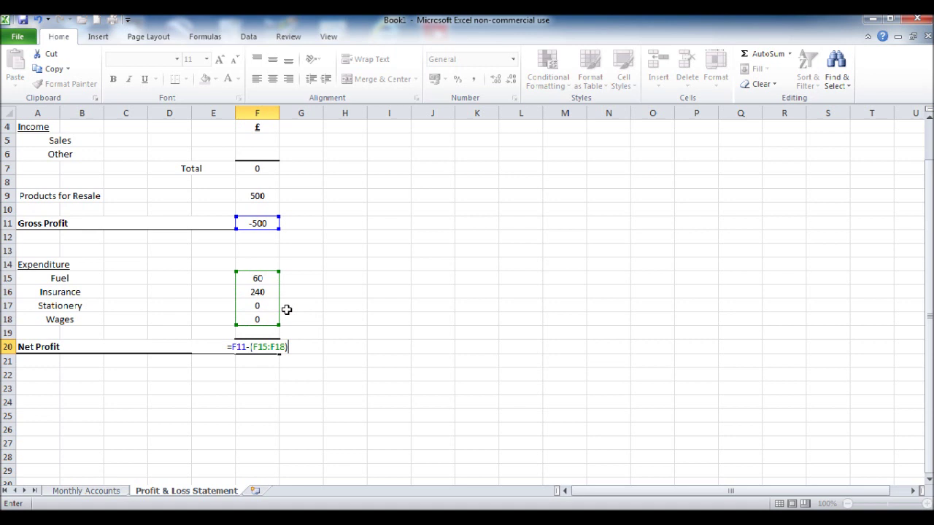
{"action": "key", "text": "Return"}
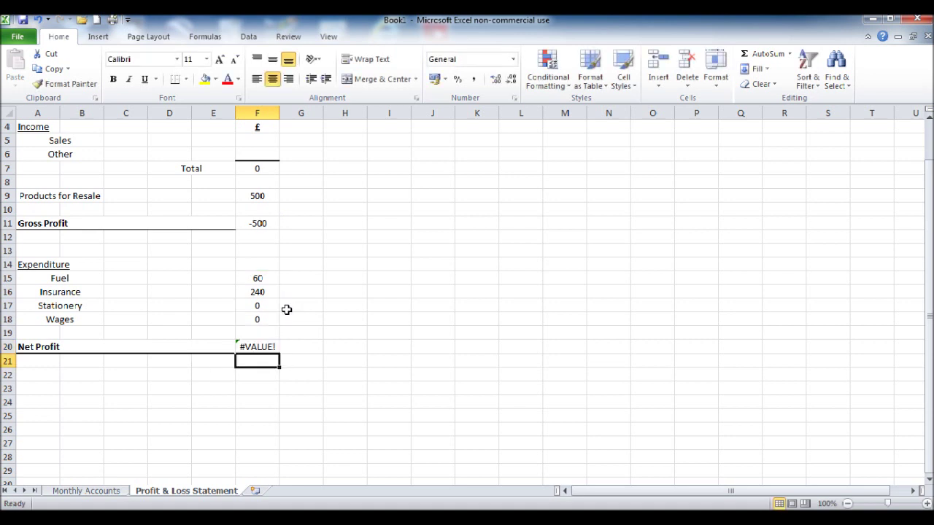
- Insert SUM so Net Profit reads =F11-SUM(F15:F18), showing -800
{"action": "double_click", "coordinate": [269, 347]}
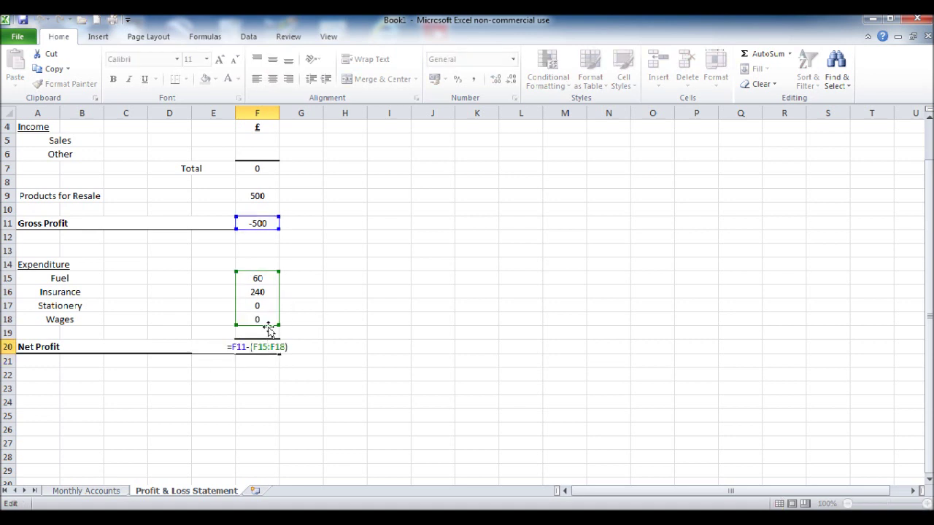
{"action": "left_click", "coordinate": [251, 348]}
{"action": "type", "text": "SUM"}
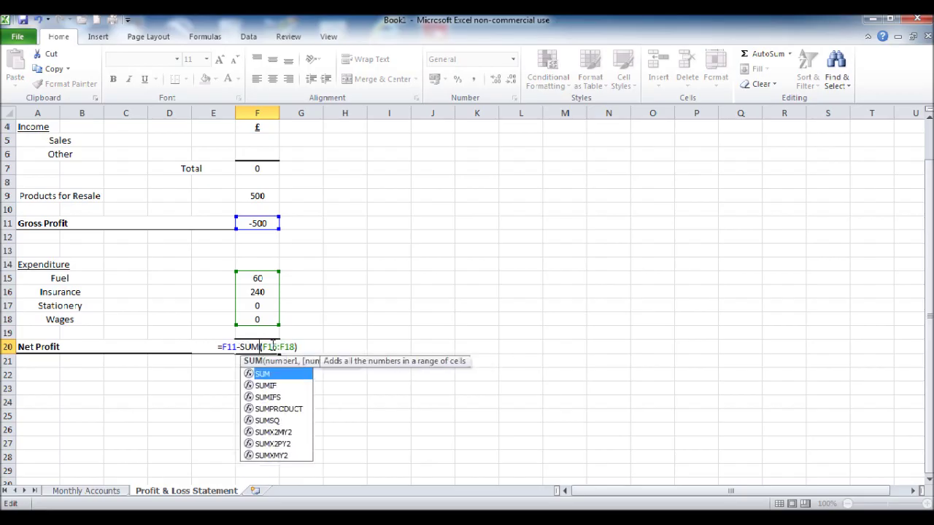
{"action": "key", "text": "Return"}
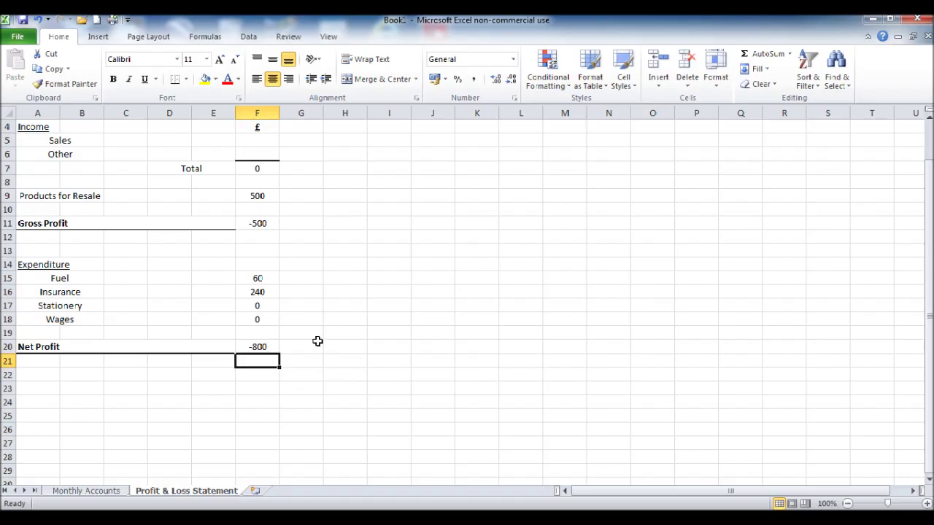
{"action": "scroll", "coordinate": [316, 340], "scroll_direction": "up", "scroll_amount": 1}
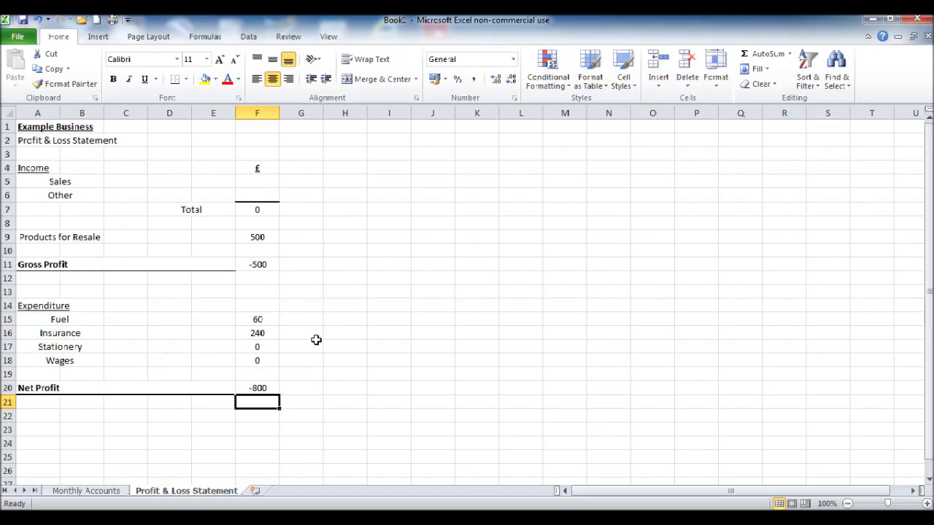
- Select the three sale amounts on Monthly Accounts to check their total
{"action": "left_click", "coordinate": [115, 491]}
{"action": "left_click_drag", "start_coordinate": [771, 491], "coordinate": [632, 491]}
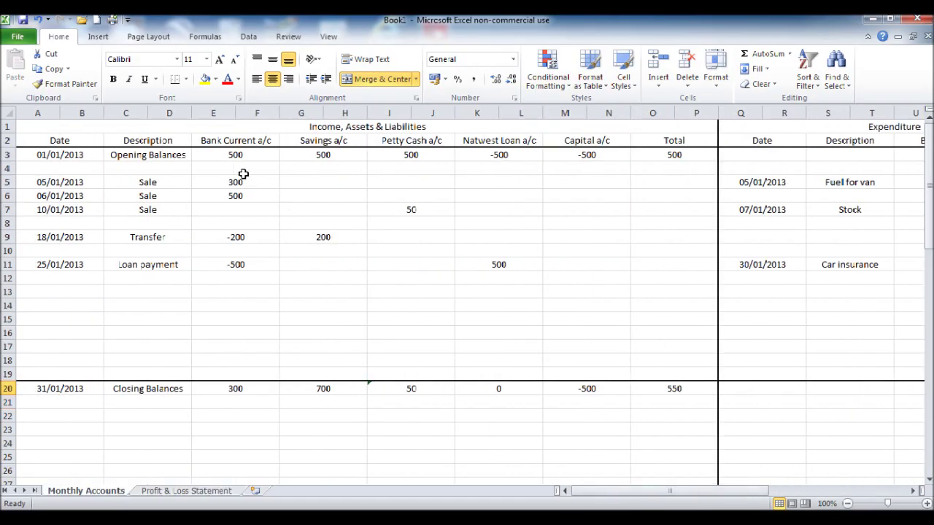
{"action": "left_click_drag", "start_coordinate": [244, 172], "coordinate": [246, 192]}
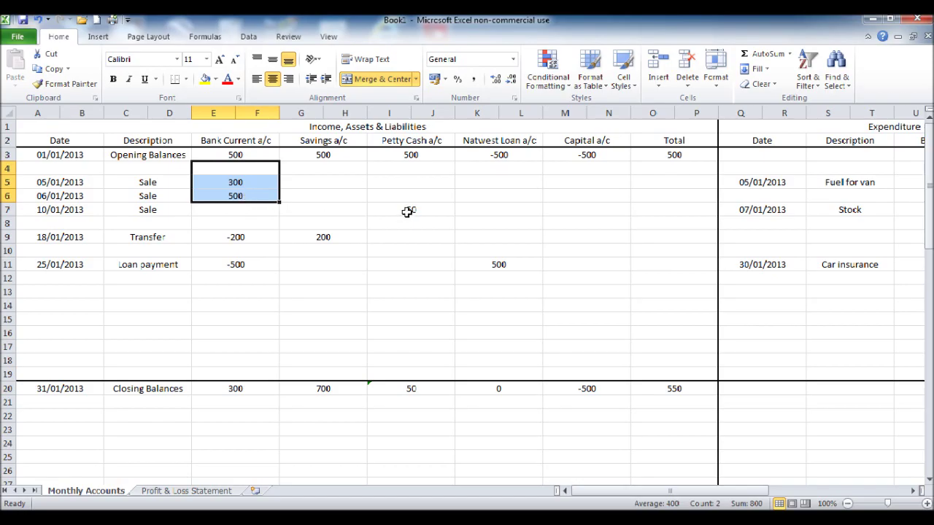
{"action": "left_click_drag", "start_coordinate": [409, 211], "coordinate": [250, 181]}
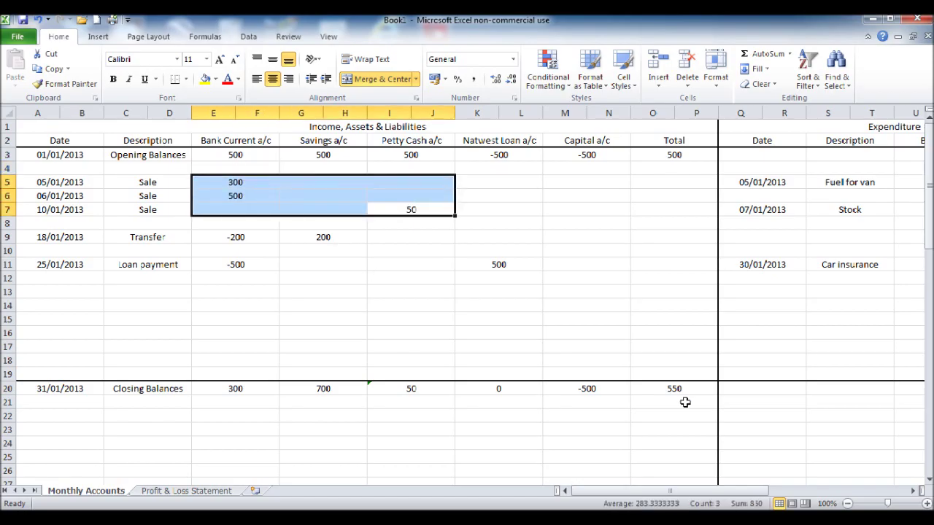
- Enter 850 as Sales in F5 of the Profit & Loss Statement
{"action": "left_click", "coordinate": [202, 491]}
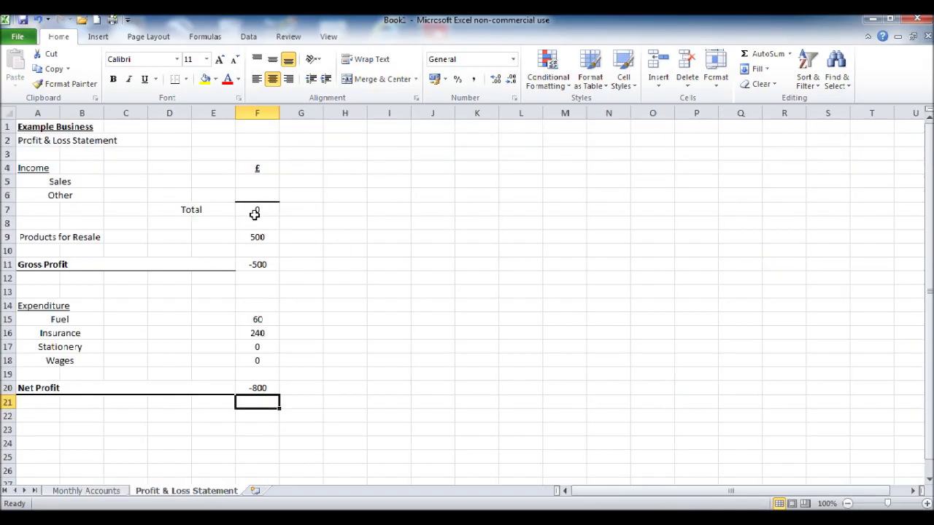
{"action": "left_click", "coordinate": [256, 183]}
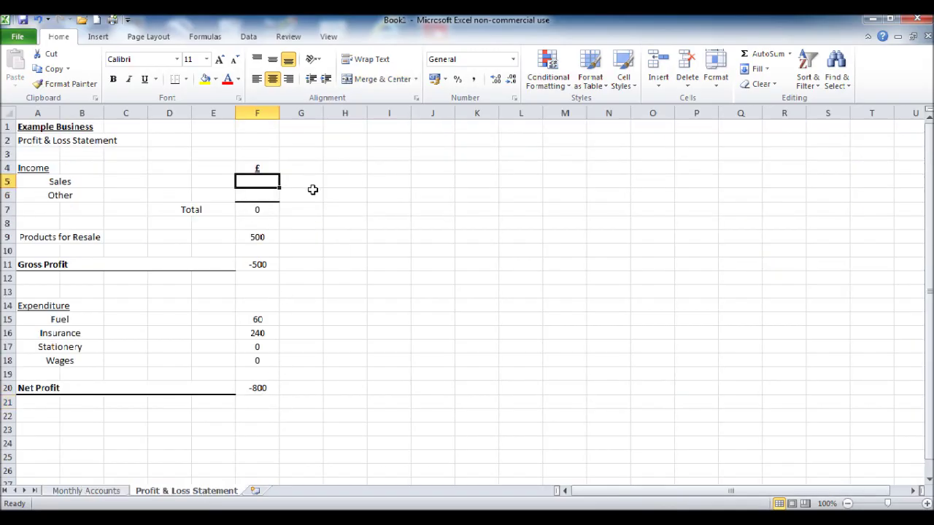
{"action": "type", "text": "850"}
{"action": "key", "text": "Return"}
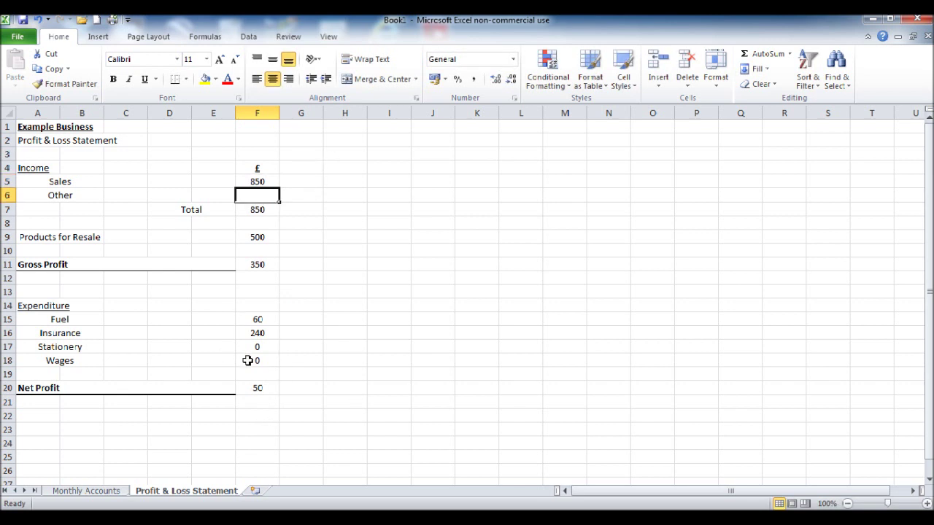
- Add a Monthly Accounts row 13 entry: 30/01/2013, Sale, 1200
{"action": "left_click", "coordinate": [88, 493]}
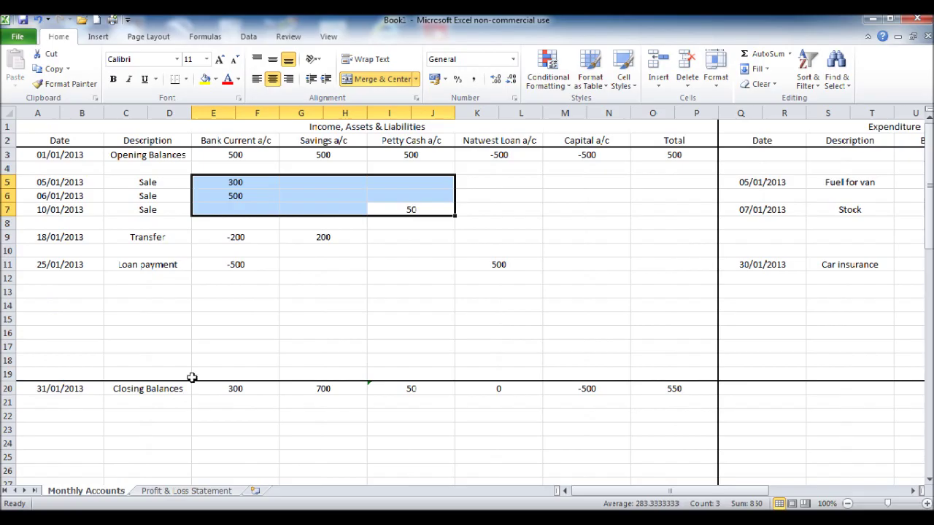
{"action": "left_click", "coordinate": [71, 294]}
{"action": "type", "text": "30"}
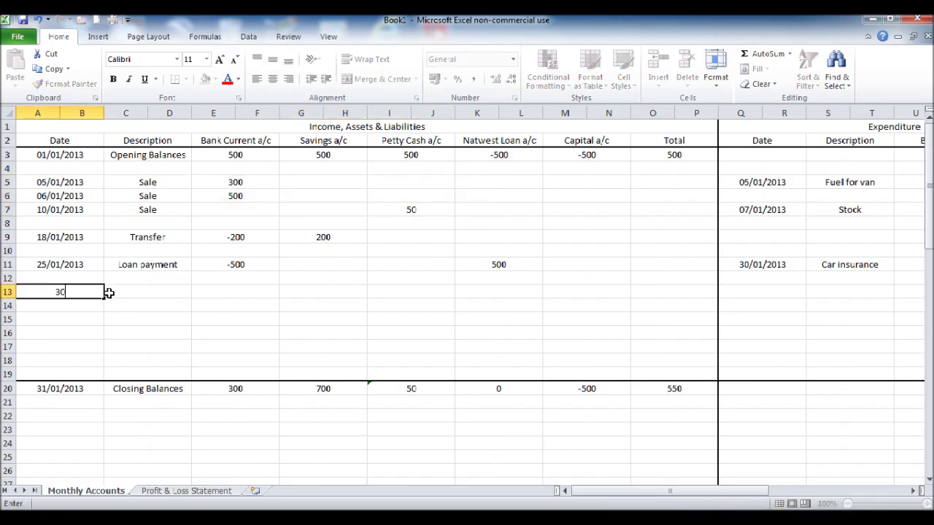
{"action": "type", "text": "/01/2013"}
{"action": "key", "text": "Tab"}
{"action": "type", "text": "sALE"}
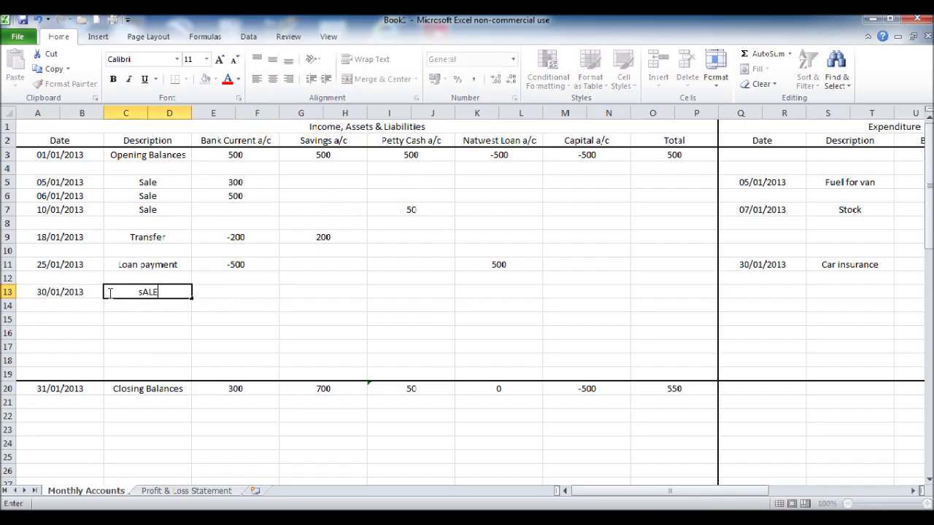
{"action": "key", "text": "BackSpace"}
{"action": "key", "text": "BackSpace"}
{"action": "key", "text": "BackSpace"}
{"action": "key", "text": "BackSpace"}
{"action": "type", "text": "Sale"}
{"action": "key", "text": "Tab"}
{"action": "type", "text": "1"}
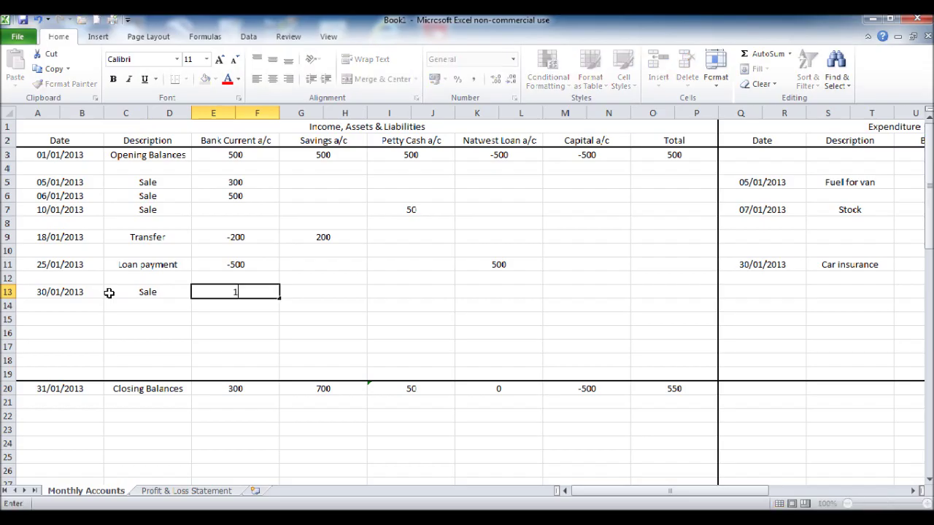
{"action": "type", "text": "200"}
{"action": "key", "text": "Tab"}
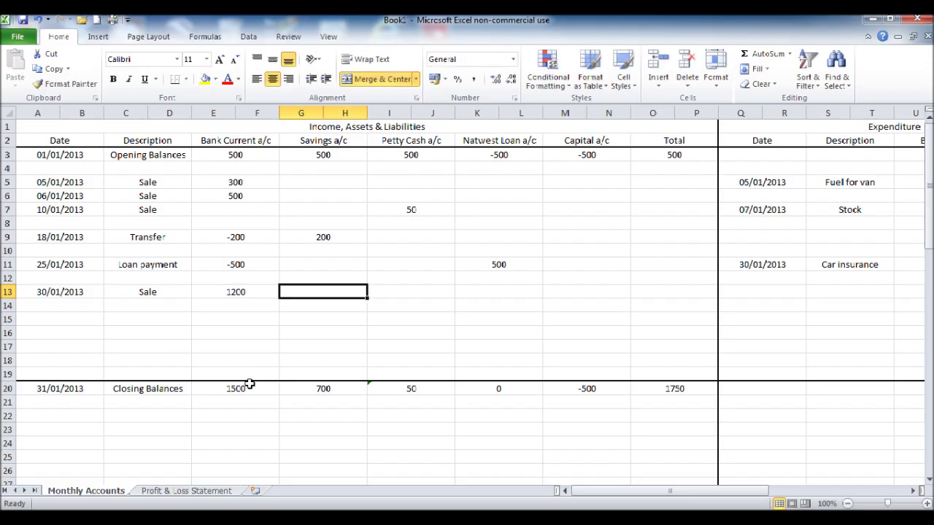
- Select the earlier sale amounts plus the new 1200 to check the sales total
{"action": "left_click", "coordinate": [200, 493]}
{"action": "left_click", "coordinate": [117, 488]}
{"action": "left_click_drag", "start_coordinate": [254, 181], "coordinate": [381, 207]}
{"action": "left_click", "coordinate": [250, 296], "text": "ctrl"}
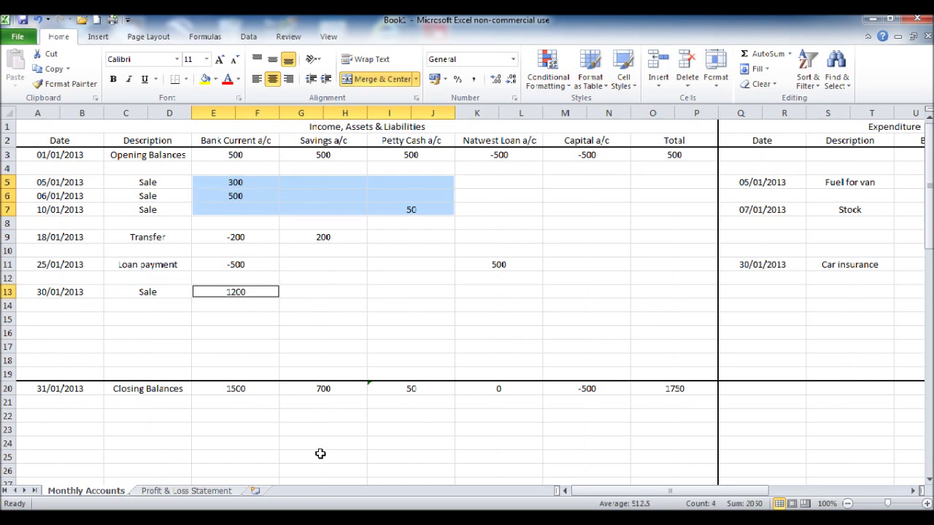
- Set Sales F5 to 2050 and Other to 0 on the Profit & Loss Statement
{"action": "left_click", "coordinate": [222, 494]}
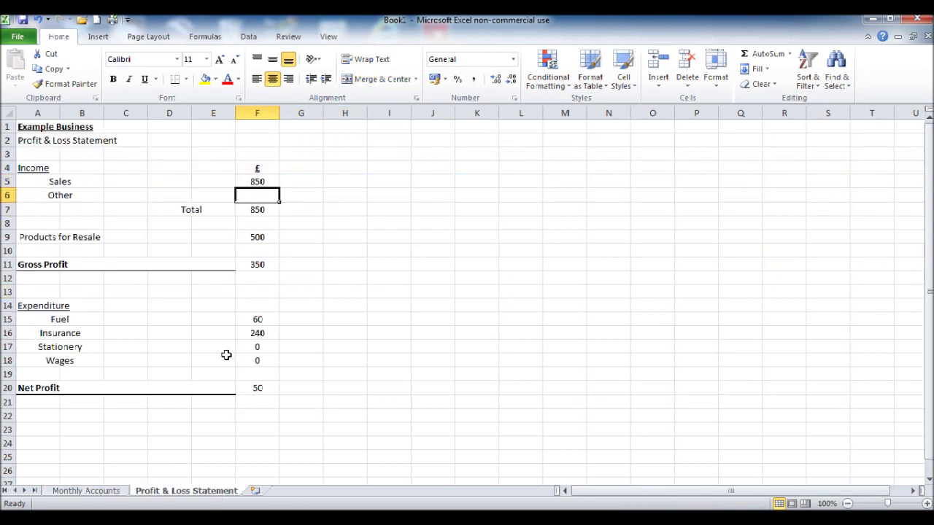
{"action": "left_click", "coordinate": [270, 181]}
{"action": "type", "text": "2050"}
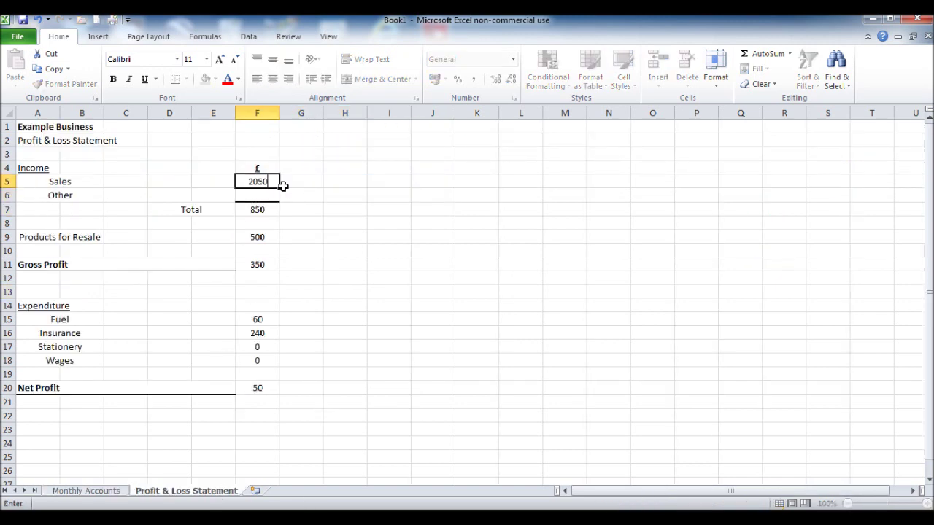
{"action": "key", "text": "Return"}
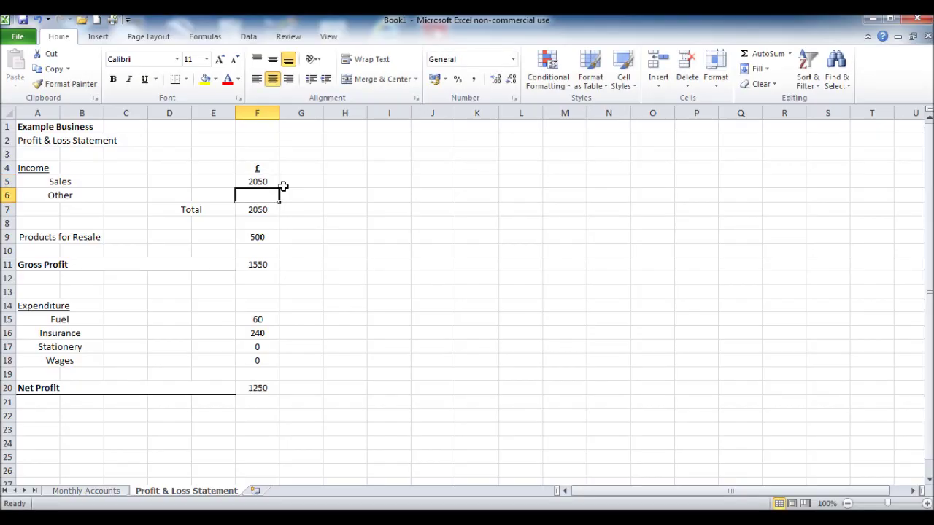
{"action": "type", "text": "0"}
{"action": "left_click", "coordinate": [360, 291]}
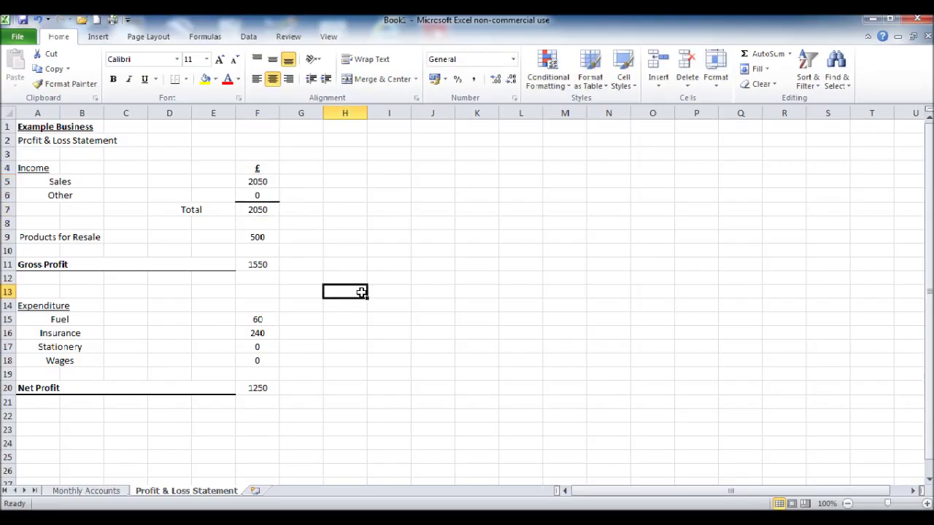
- Record a 28/01/2013 wages entry in row 9: 200 from the bank and 200 under Wages
{"action": "left_click", "coordinate": [108, 494]}
{"action": "left_click_drag", "start_coordinate": [616, 498], "coordinate": [749, 475]}
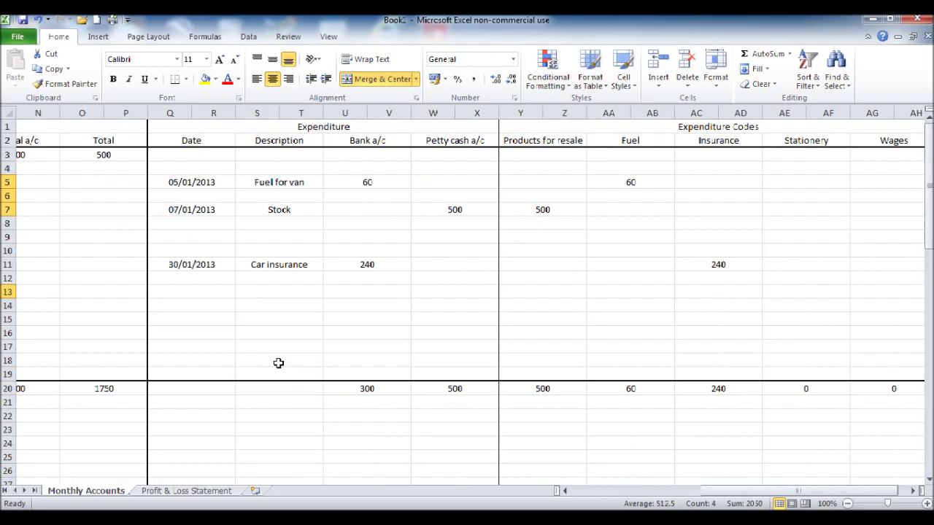
{"action": "left_click", "coordinate": [201, 239]}
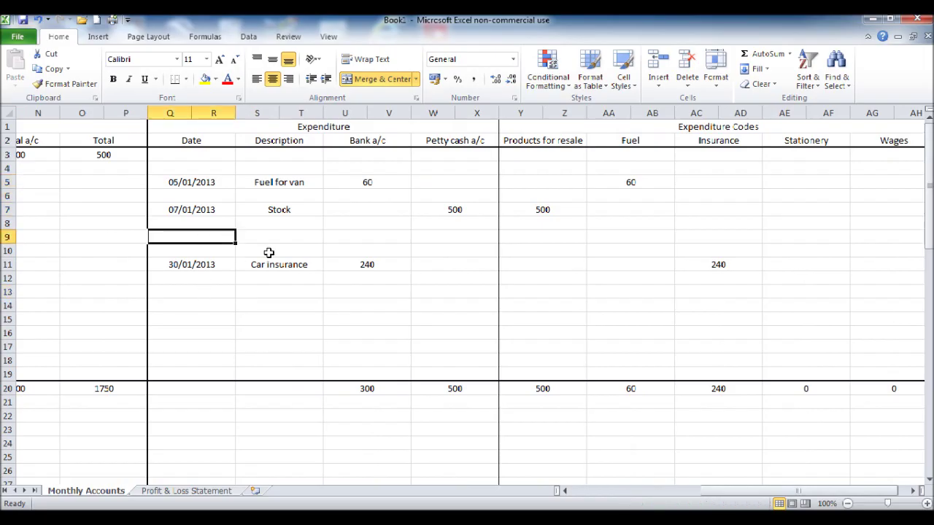
{"action": "type", "text": "28"}
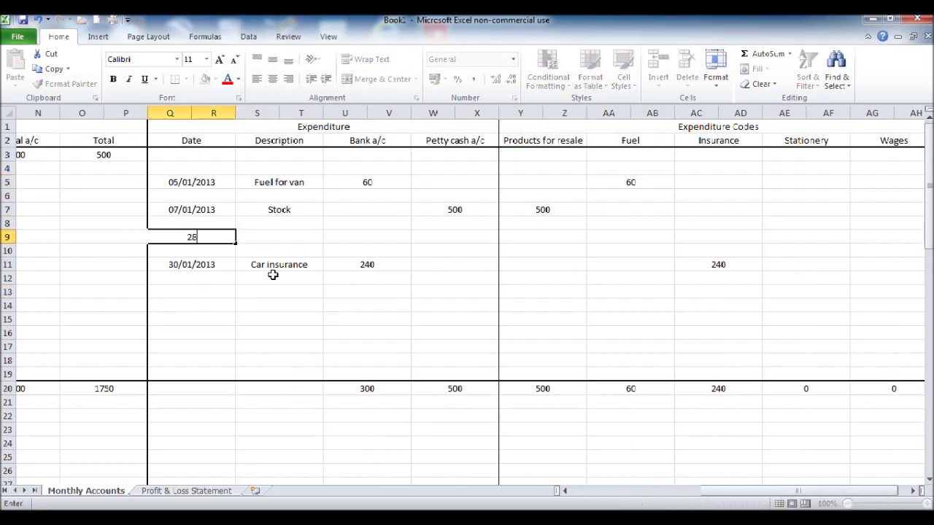
{"action": "type", "text": "/01/2013"}
{"action": "key", "text": "Tab"}
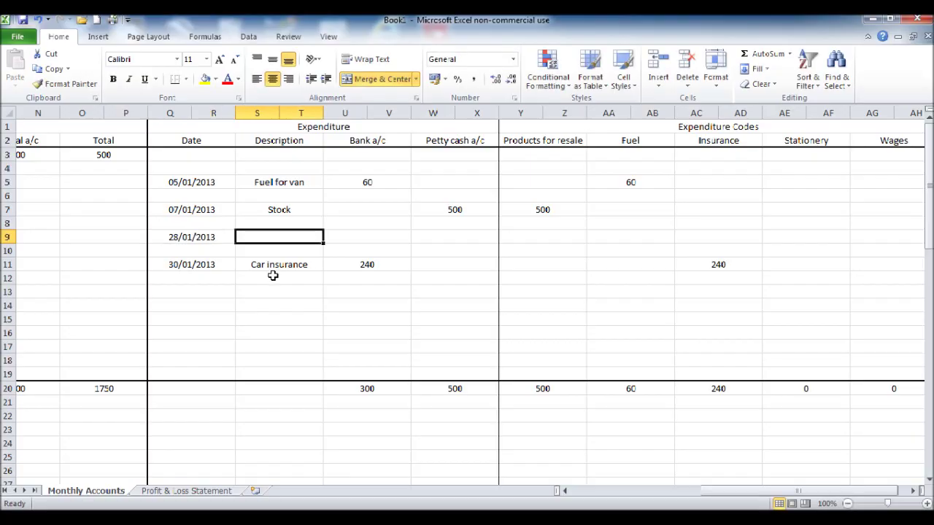
{"action": "type", "text": "Wages"}
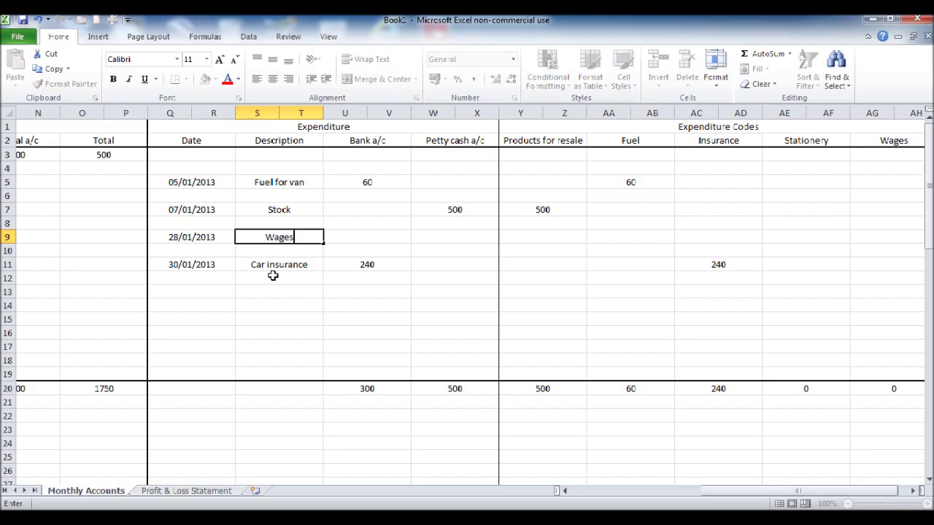
{"action": "type", "text": " - Ben"}
{"action": "key", "text": "Tab"}
{"action": "type", "text": "200"}
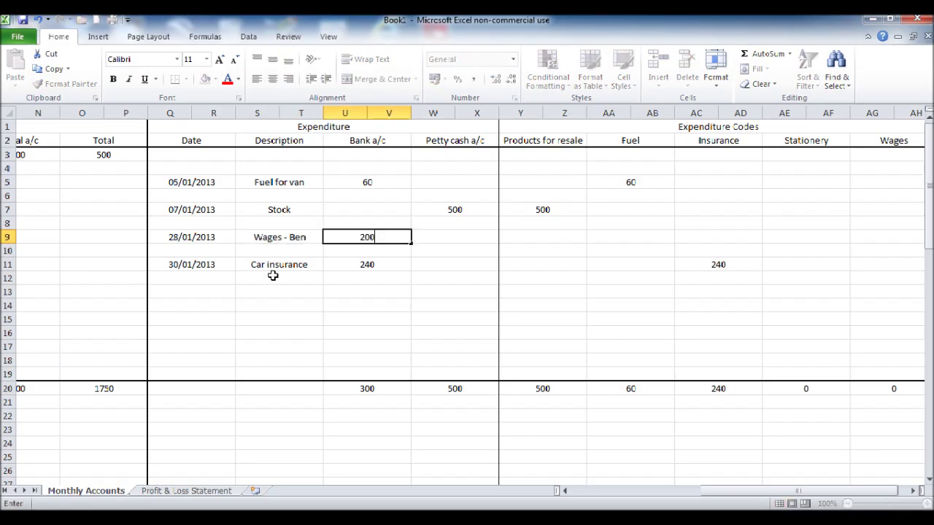
{"action": "key", "text": "Tab"}
{"action": "key", "text": "Tab"}
{"action": "key", "text": "Tab"}
{"action": "key", "text": "Tab"}
{"action": "key", "text": "Tab"}
{"action": "key", "text": "Tab"}
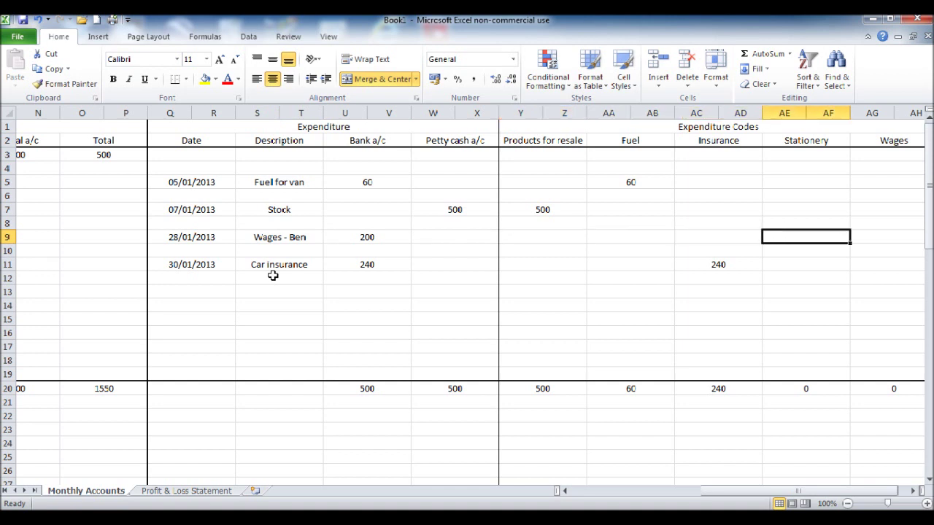
{"action": "type", "text": "200"}
{"action": "key", "text": "Return"}
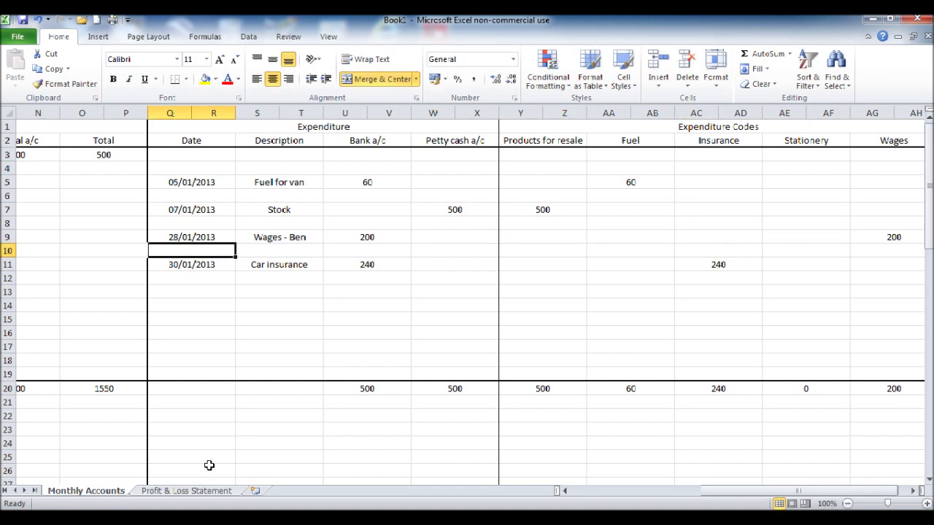
- Review the Profit & Loss Statement showing Wages 200 and Net Profit 1050
{"action": "left_click", "coordinate": [210, 494]}
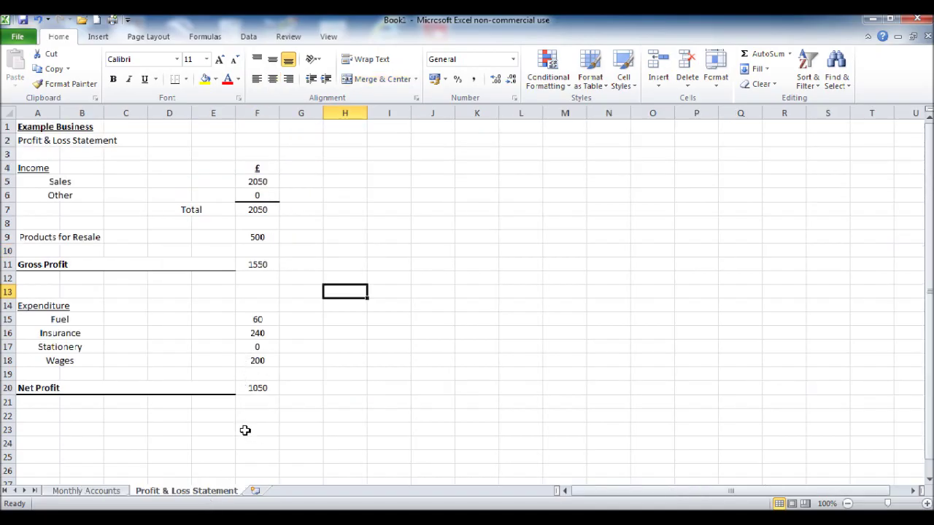
{"action": "scroll", "coordinate": [246, 413], "scroll_direction": "down", "scroll_amount": 2}
{"action": "scroll", "coordinate": [240, 396], "scroll_direction": "up", "scroll_amount": 2}
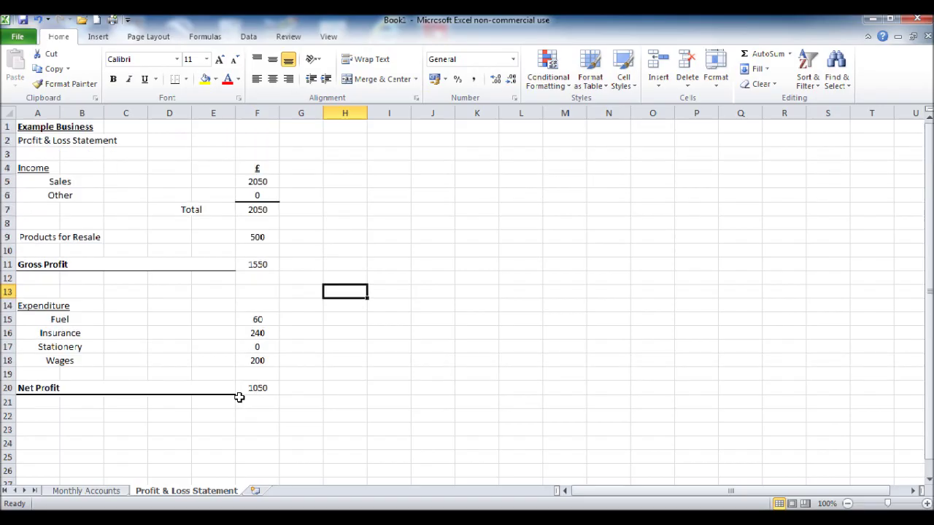